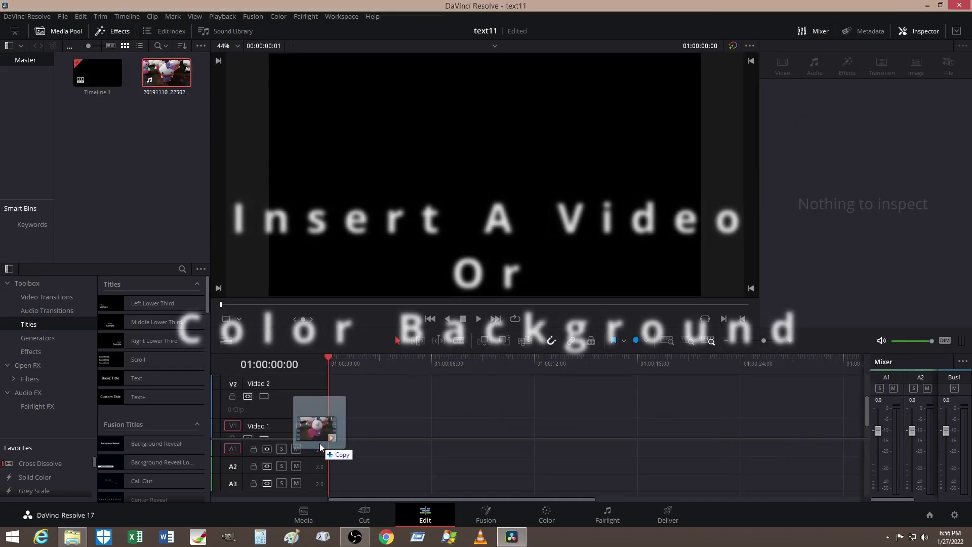
Add 20191110_225022.mp4 to a new timeline, matching its frame rate, and move the playhead to 2:24.
drag(328, 442, 330, 442)
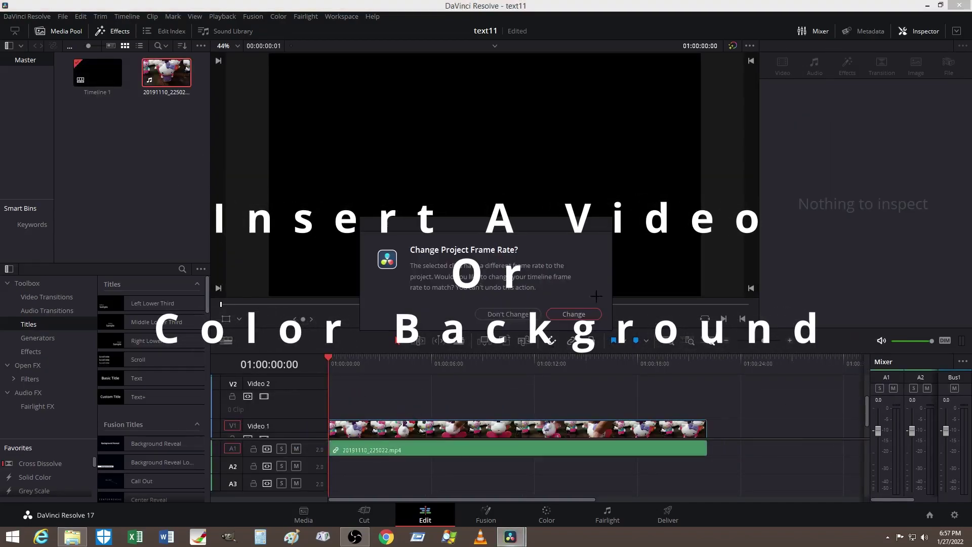
key(Return)
scroll(400, 400, down, 2)
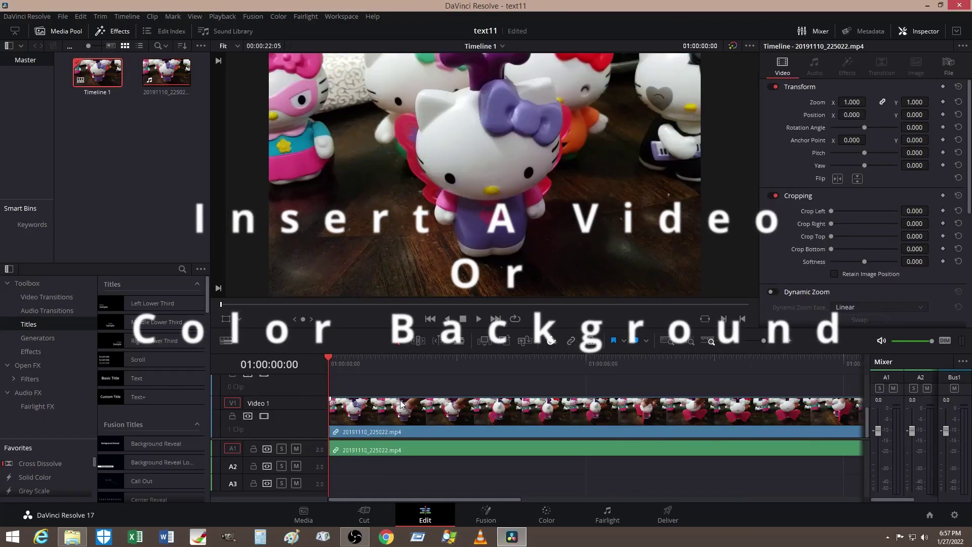
drag(382, 363, 431, 362)
Blade the clip at 2:24, then delete everything after the cut and the clip's audio.
click(459, 340)
click(449, 418)
click(400, 342)
click(484, 418)
key(Delete)
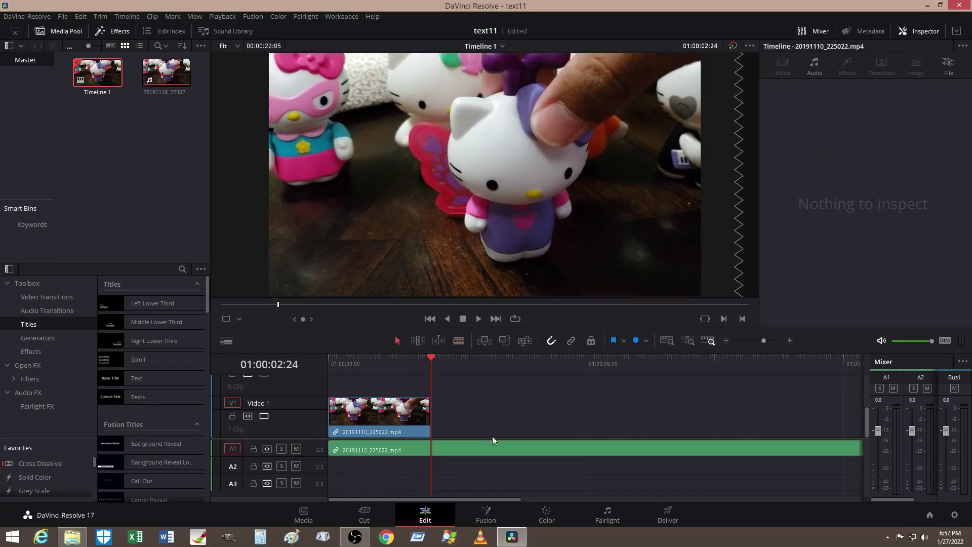
click(407, 454)
key(Delete)
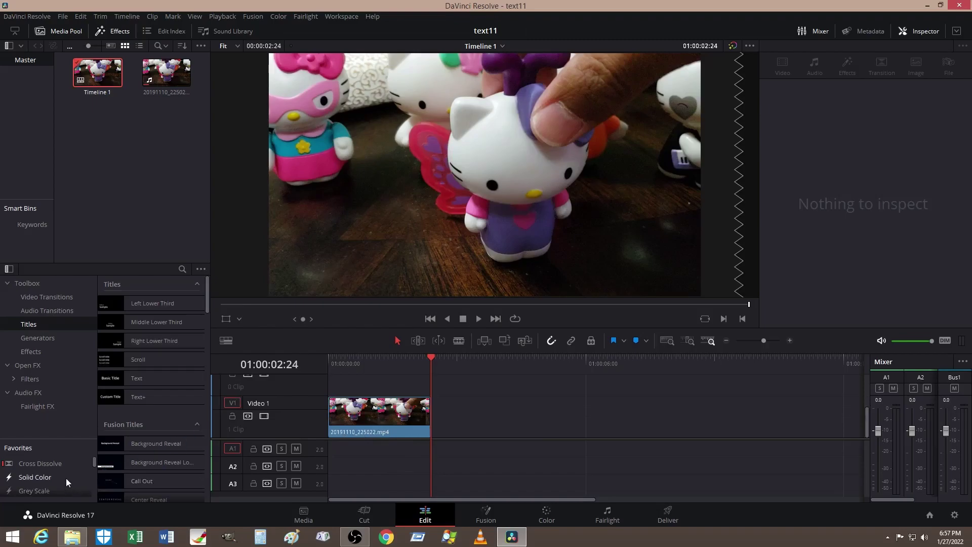
Place a Solid Color clip after the video clip on V1 and shorten it.
drag(66, 478, 460, 431)
click(483, 363)
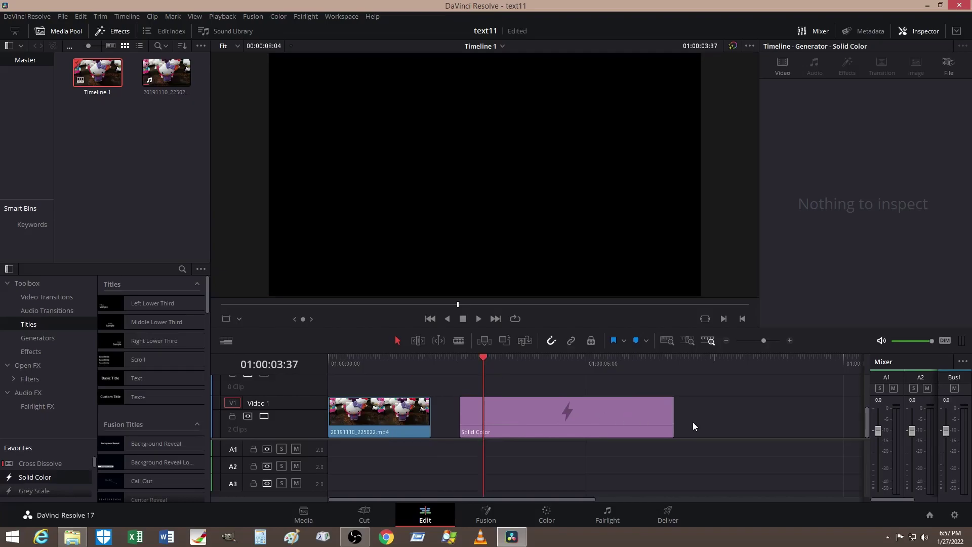
drag(673, 423, 537, 422)
Set the Solid Color clip's colour to teal #2e8383.
click(515, 413)
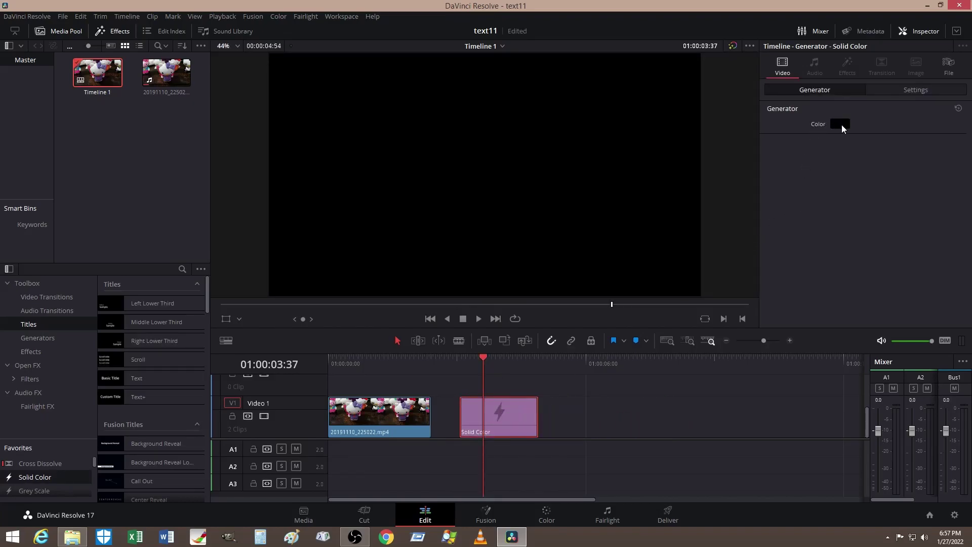
click(841, 123)
click(525, 202)
click(594, 217)
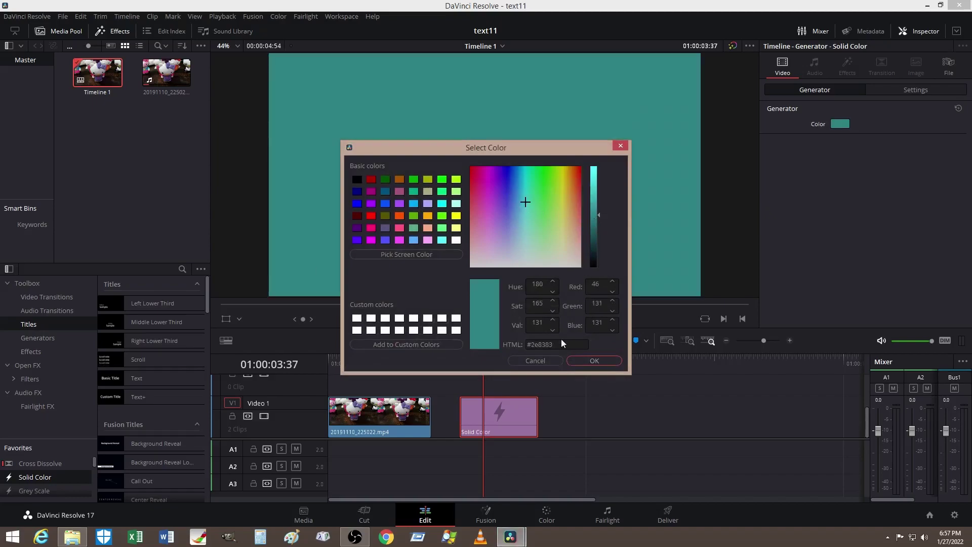
click(594, 360)
Trim the end of the video clip slightly shorter.
drag(478, 363, 362, 364)
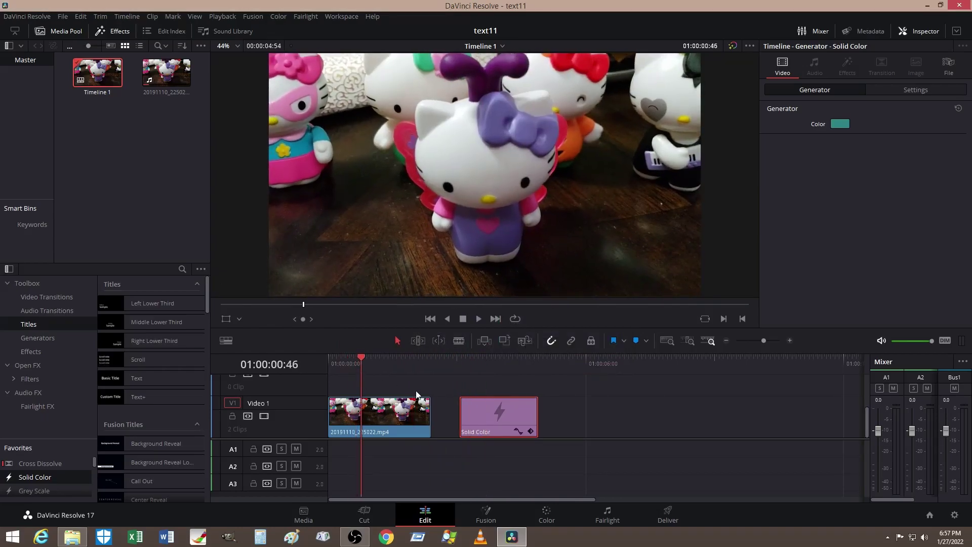
drag(431, 418, 405, 419)
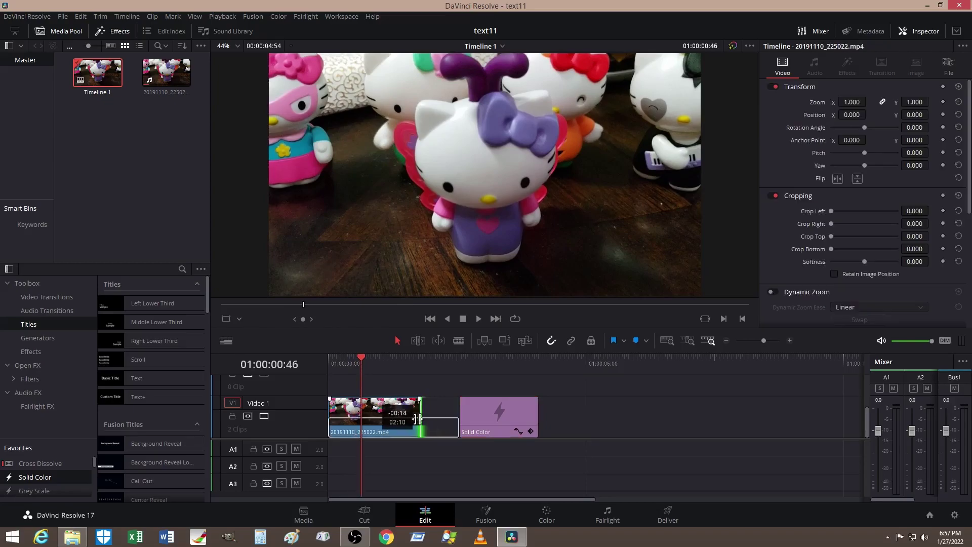
click(358, 361)
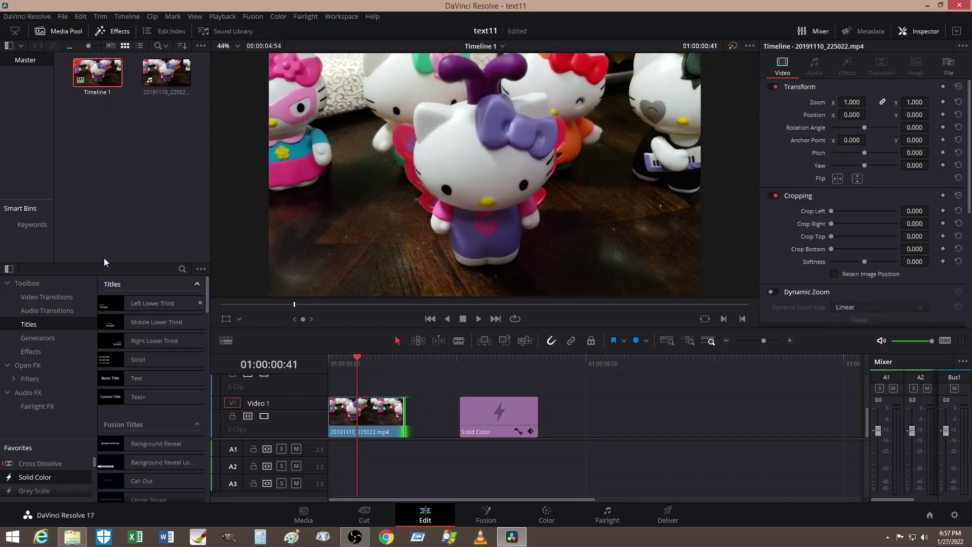
Add a Basic Title clip on Video 2.
click(120, 33)
click(119, 32)
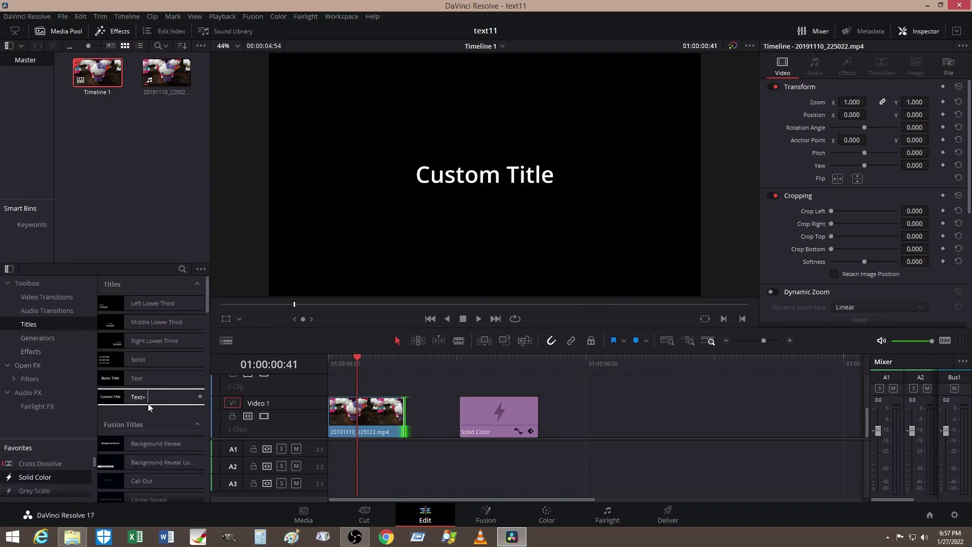
drag(155, 380, 401, 409)
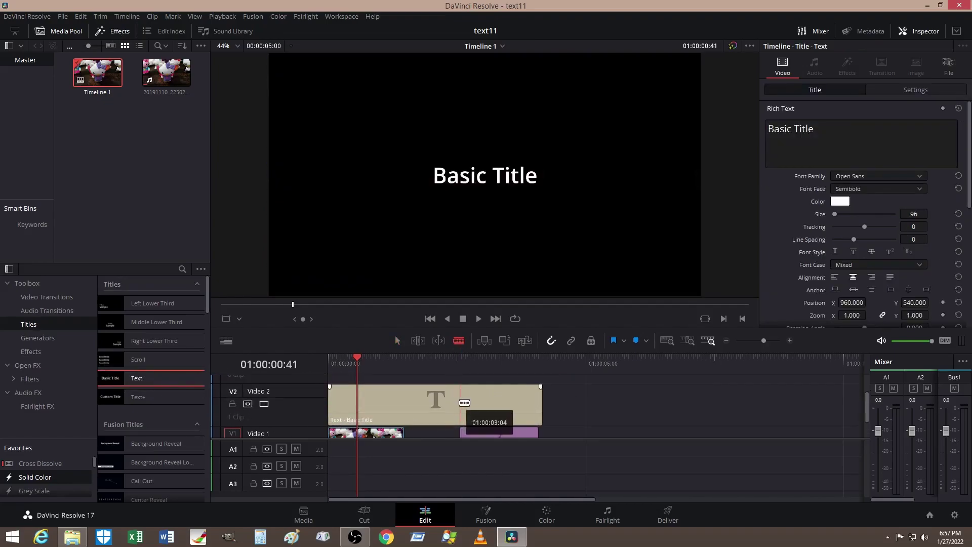
click(458, 400)
click(397, 340)
key(ctrl+z)
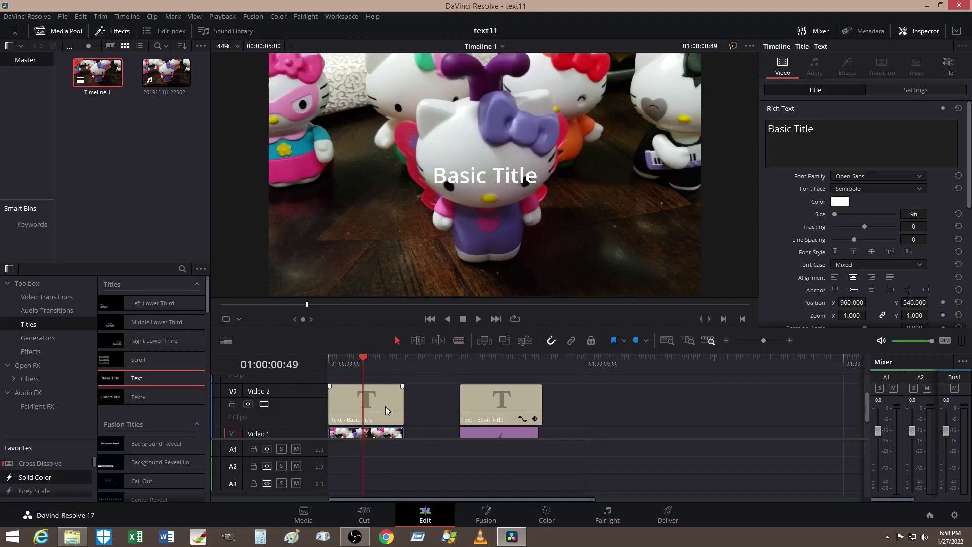
key(Delete)
click(491, 406)
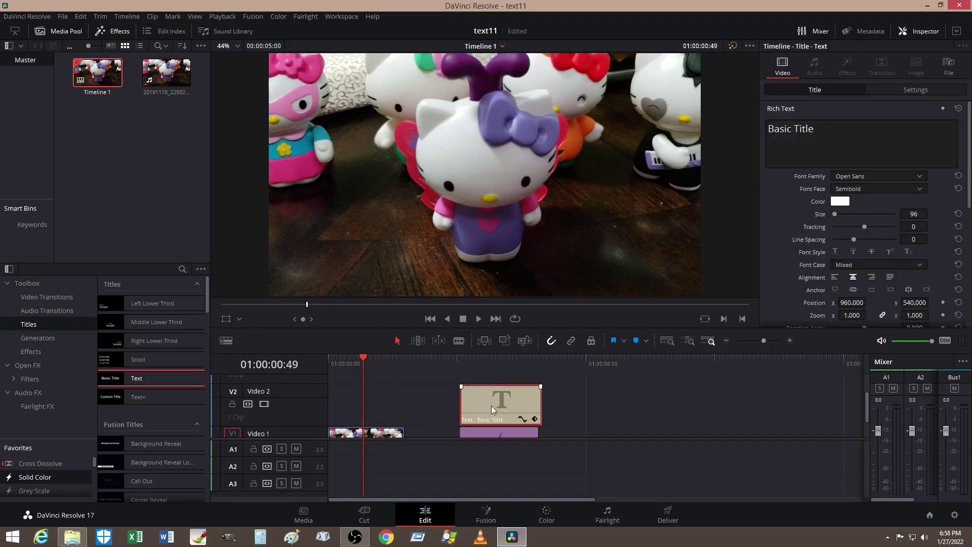
key(Delete)
mouse_move(153, 397)
mouse_down()
mouse_move(339, 435)
mouse_move(420, 406)
mouse_up()
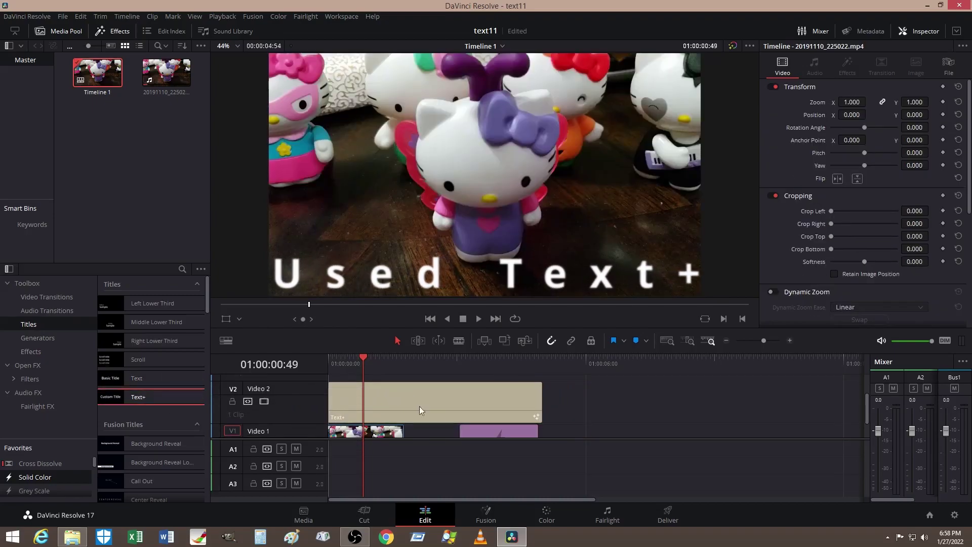
Blade the Text+ clip on Video 2 where the video ends and where the teal clip starts.
click(458, 340)
click(466, 393)
click(406, 400)
Delete the middle Text+ piece and add a Basic Title after the two remaining clips.
click(397, 341)
click(420, 400)
key(BackSpace)
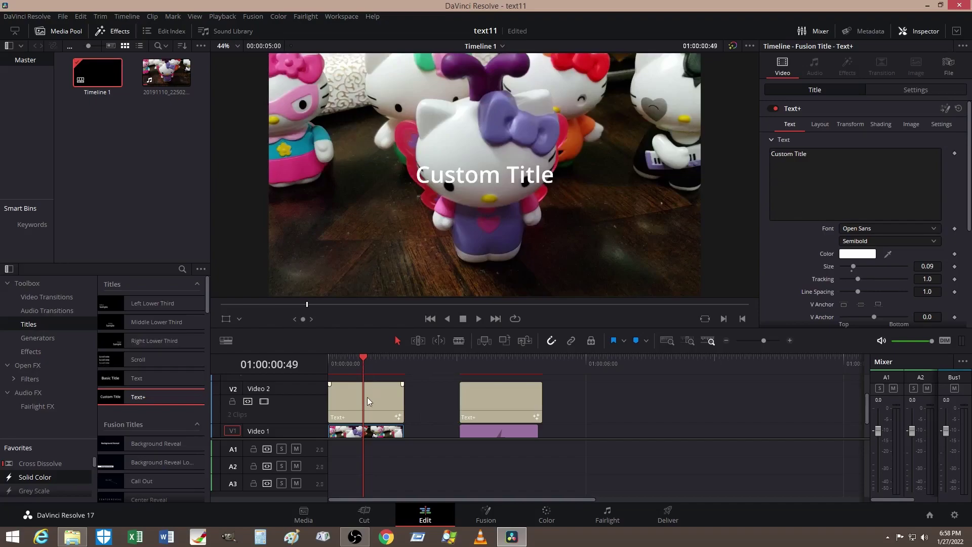
click(368, 402)
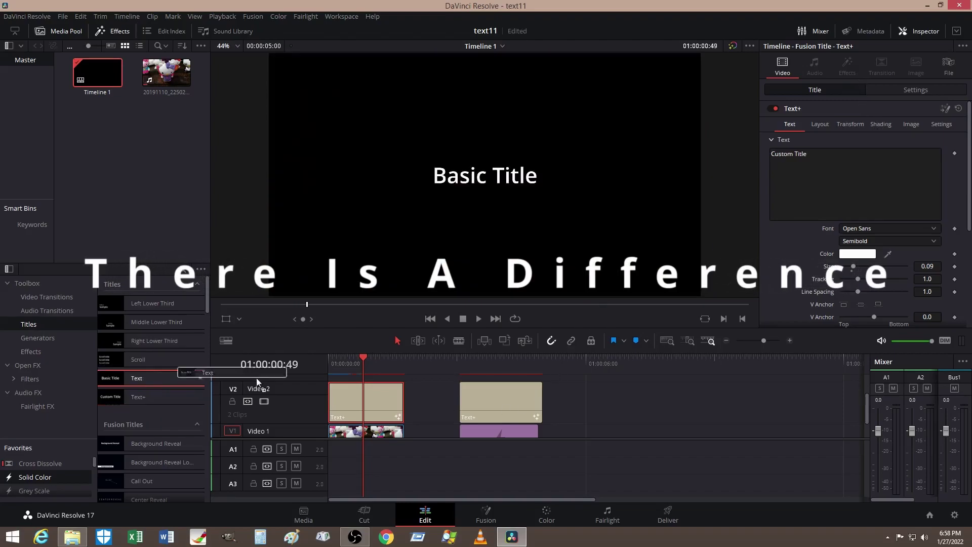
drag(147, 378, 561, 423)
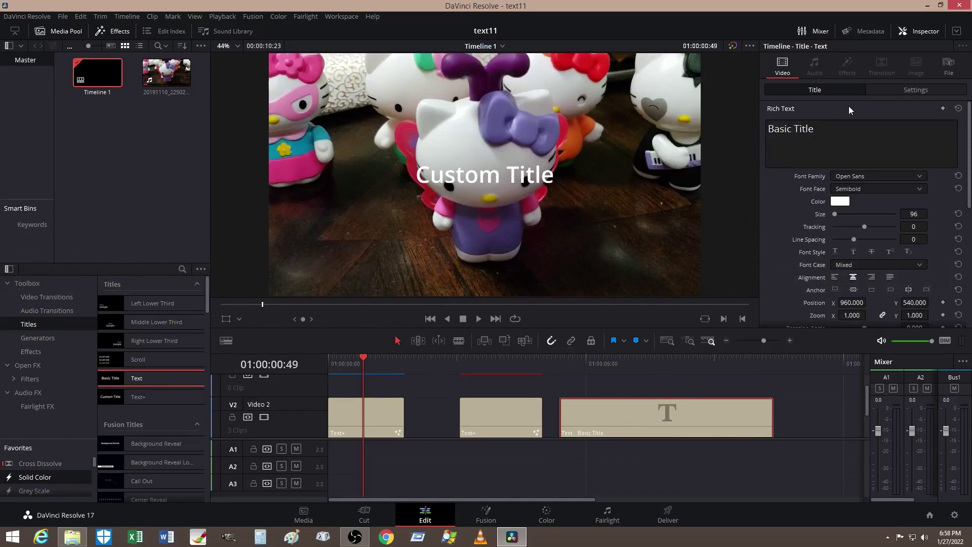
click(502, 419)
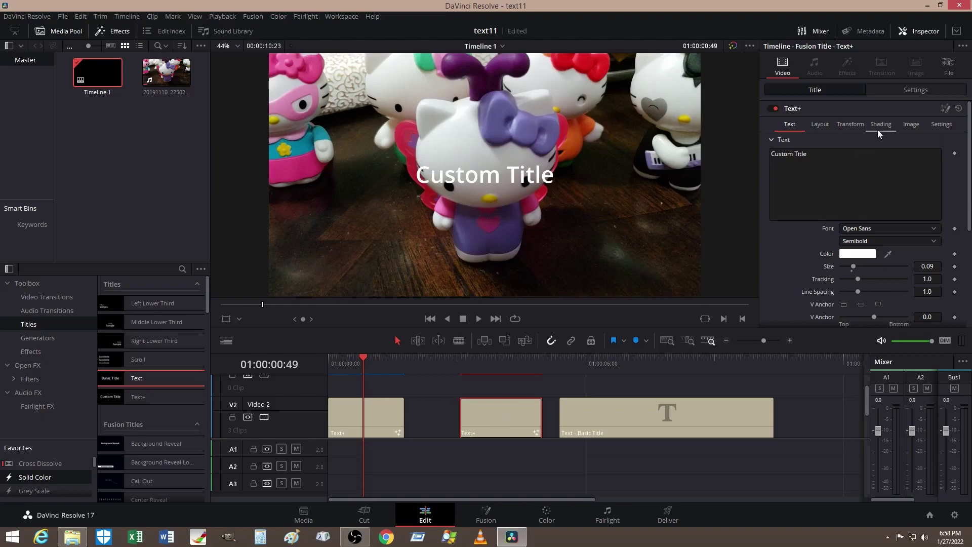
click(646, 420)
key(Delete)
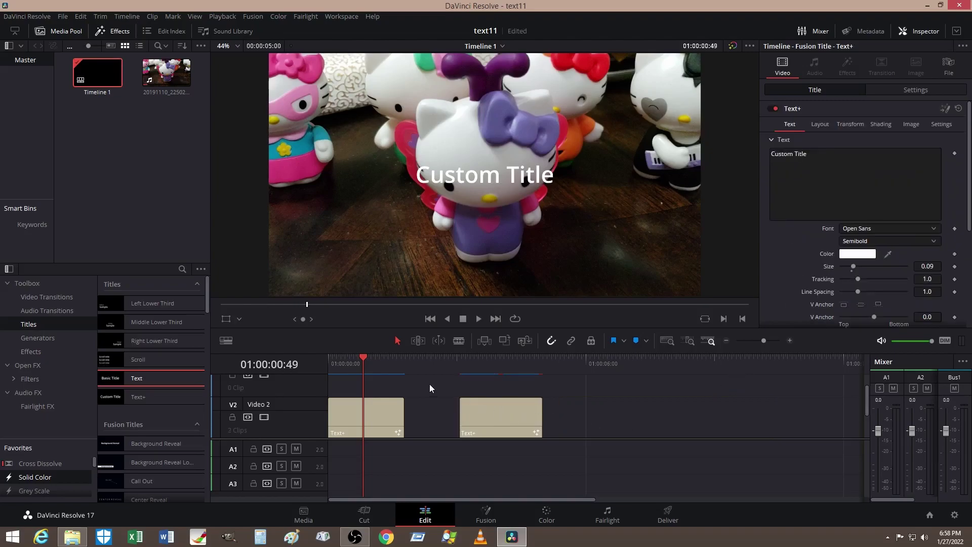
scroll(421, 398, down, 1)
drag(358, 361, 373, 357)
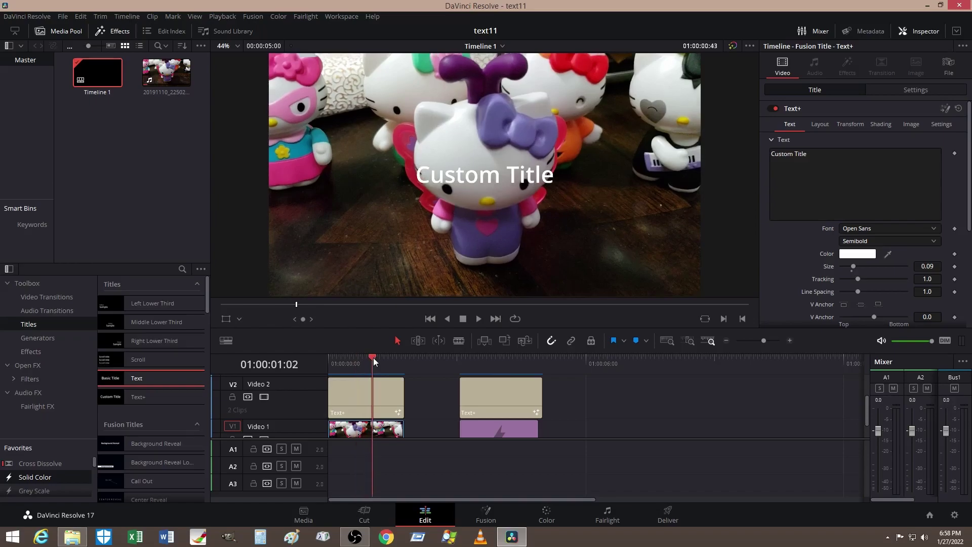
Change the first Text+ title's wording from 'Custom Title' to 'TEXT'.
click(381, 398)
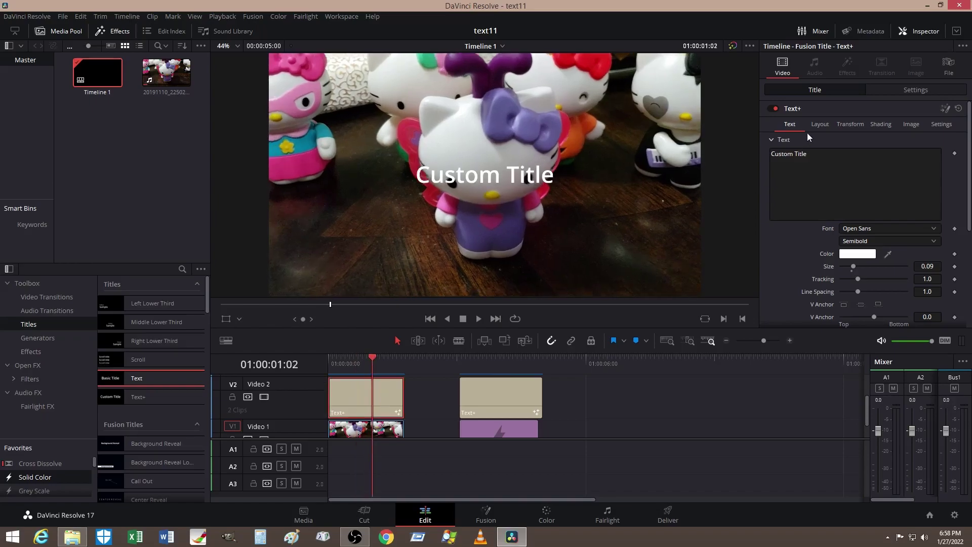
drag(810, 153, 754, 149)
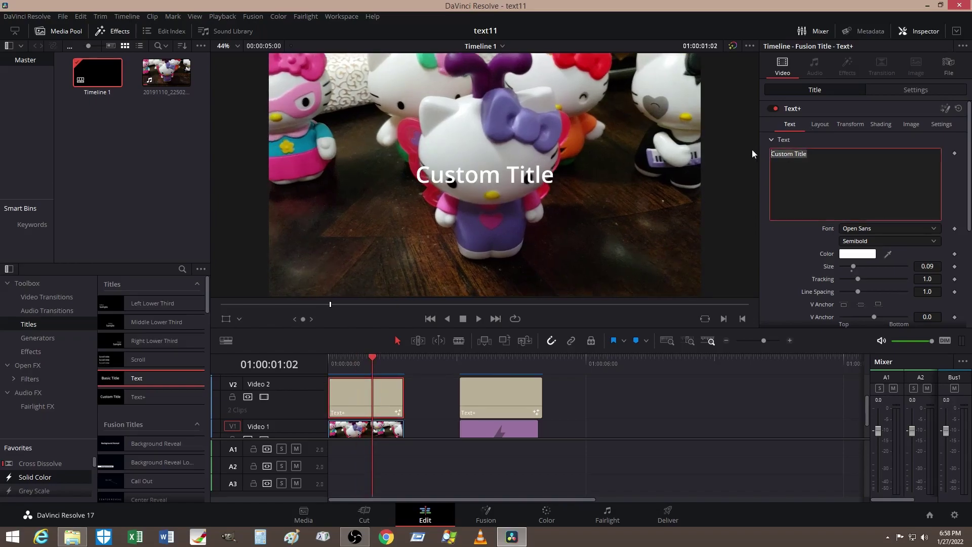
text(Te)
key(BackSpace)
text(EXT)
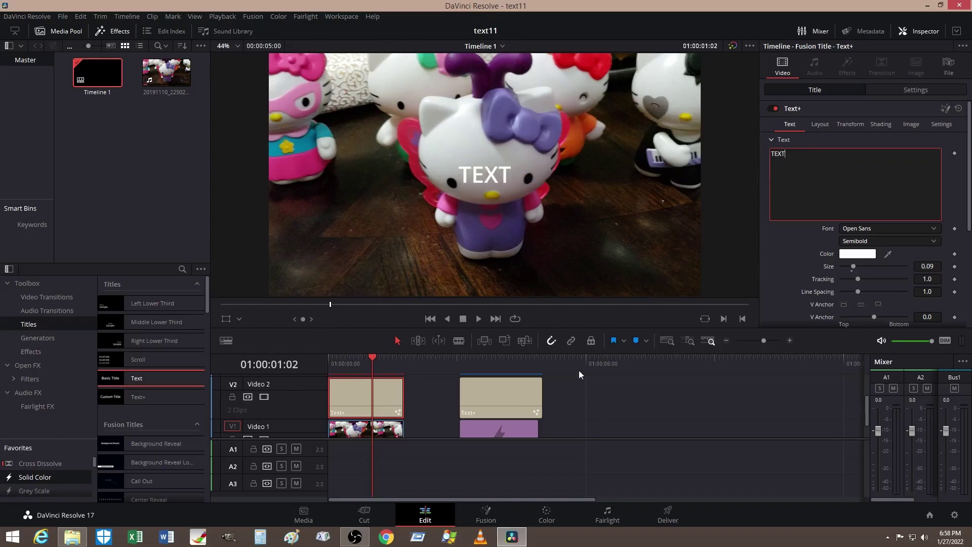
Change the second Text+ title's wording to 'TEXT' as well.
click(480, 396)
drag(809, 153, 755, 151)
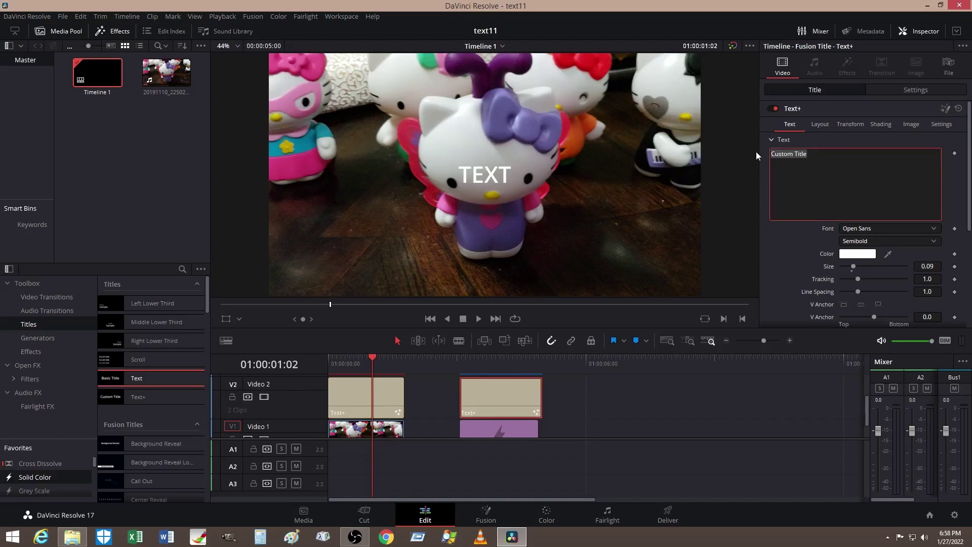
text(TEXT)
click(382, 398)
Set the font of both TEXT titles to Cooper Std Black.
click(887, 228)
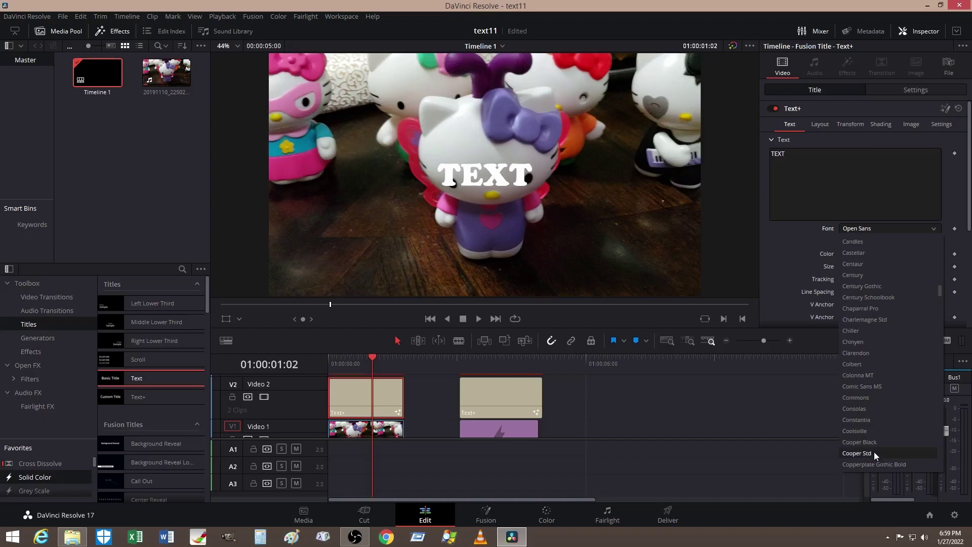
click(874, 454)
click(481, 392)
click(864, 241)
click(862, 229)
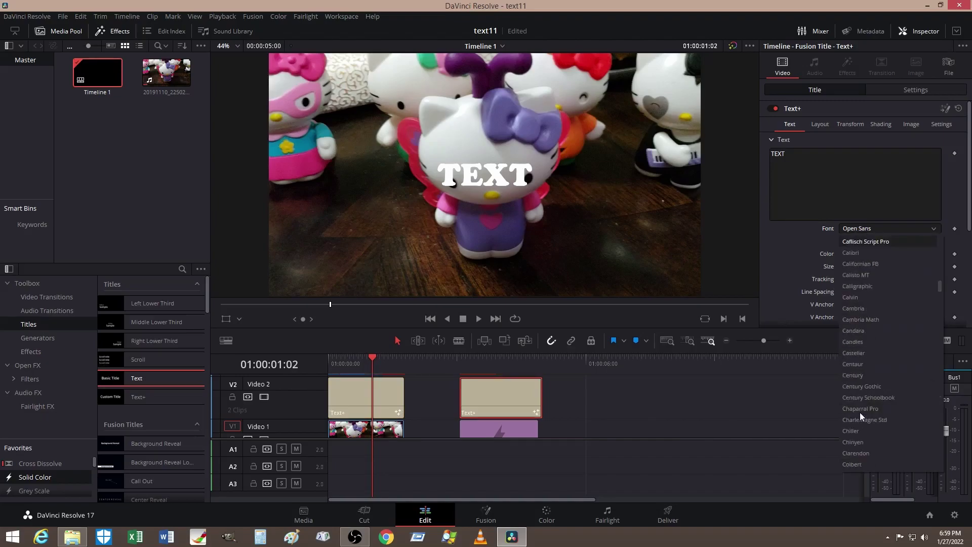
scroll(862, 434, down, 3)
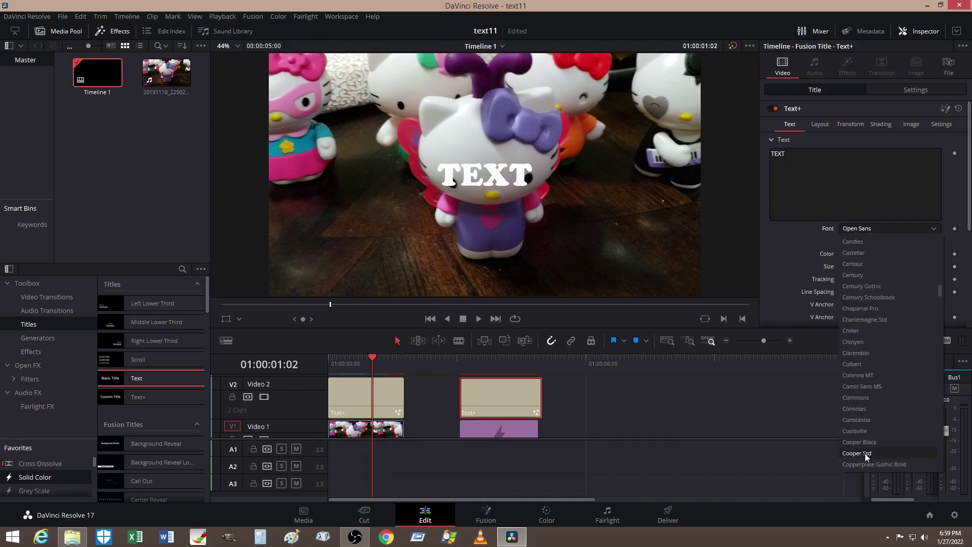
click(865, 454)
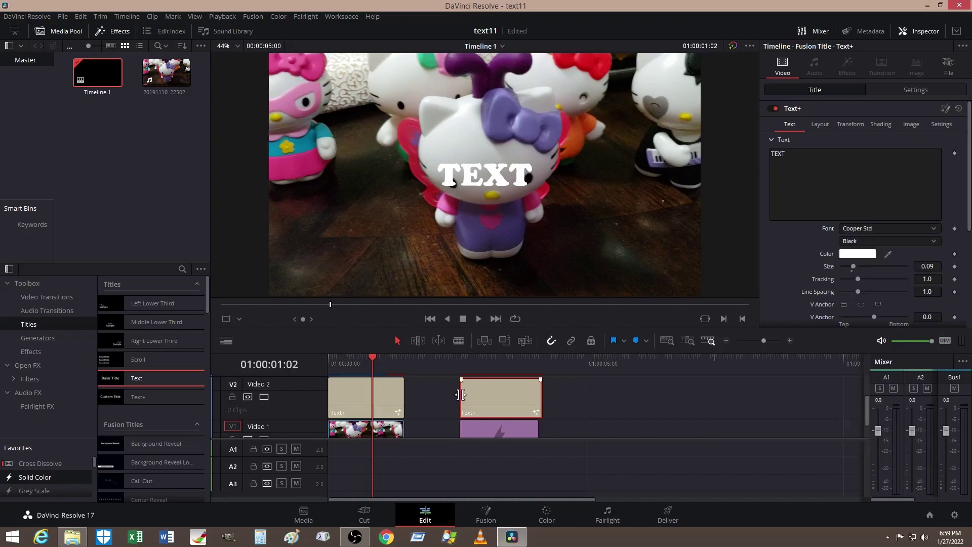
Enlarge the first TEXT title to size 0.2217 and the second to about 0.19.
click(365, 412)
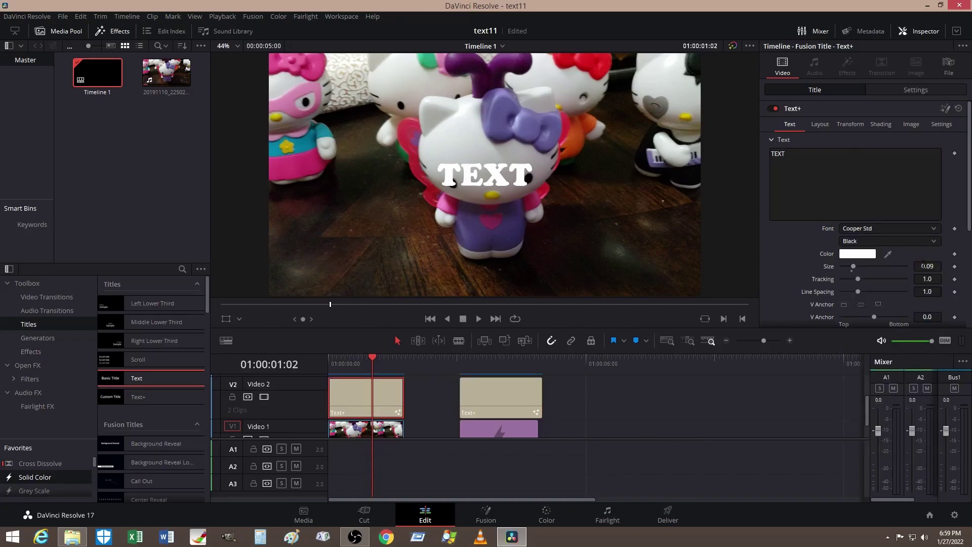
drag(927, 266, 945, 266)
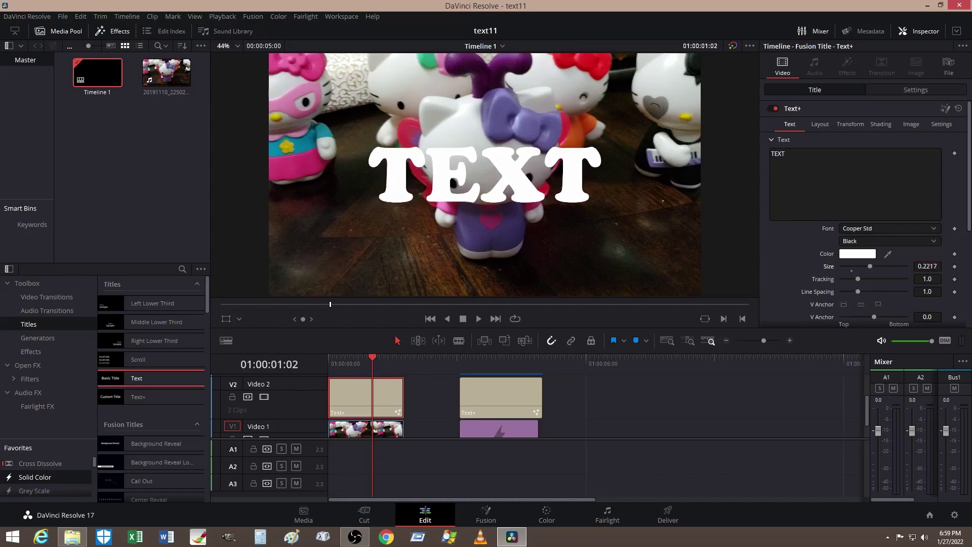
click(492, 367)
click(517, 403)
drag(927, 267, 915, 273)
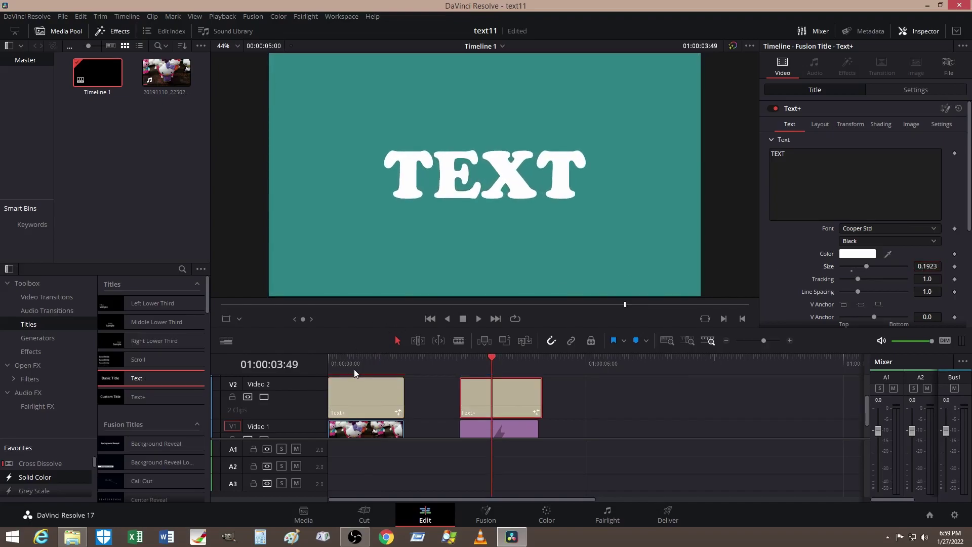
click(349, 365)
click(363, 400)
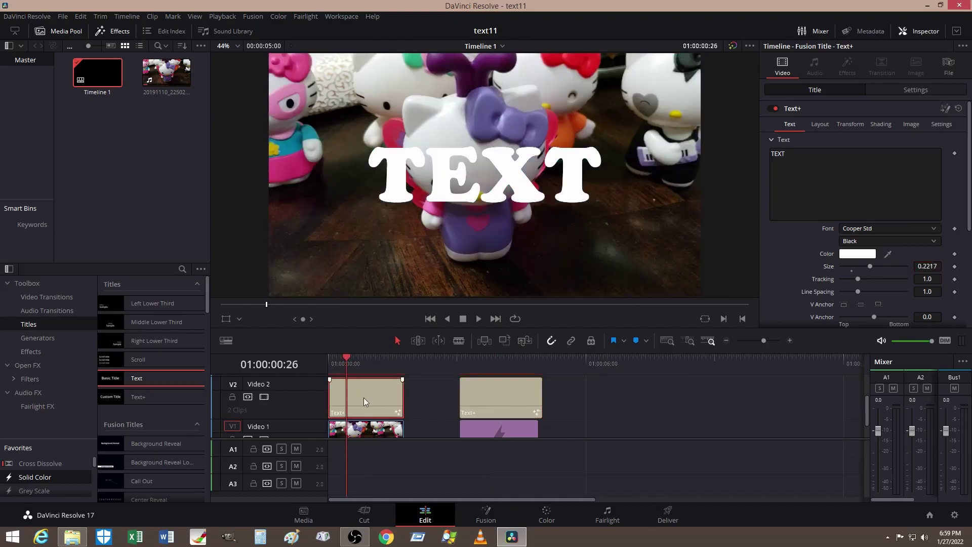
Switch the first TEXT title's shading fill type to Gradient.
click(882, 127)
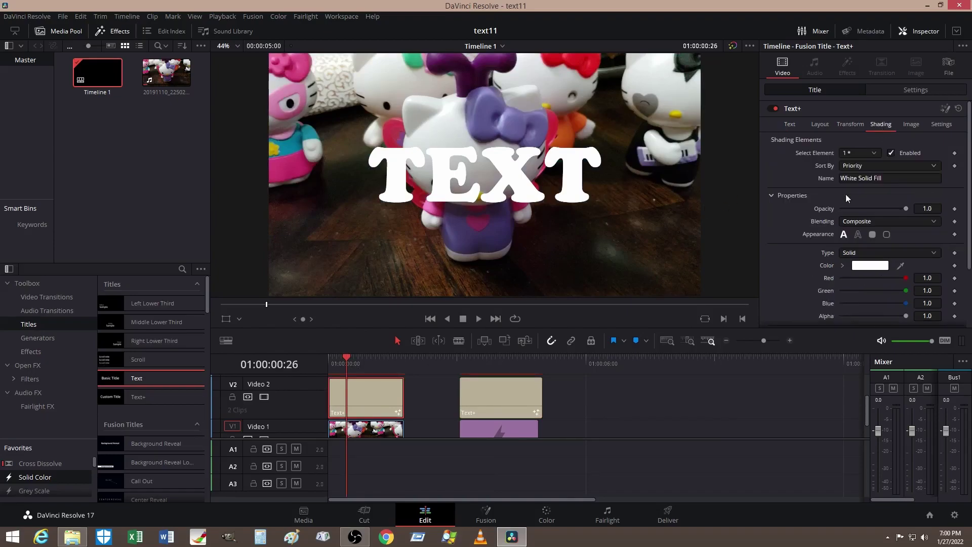
click(861, 253)
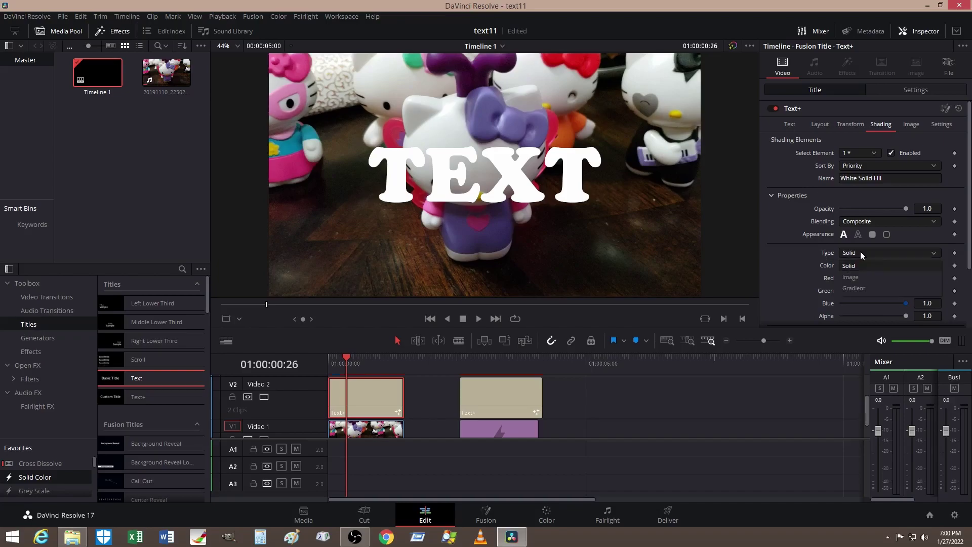
click(857, 289)
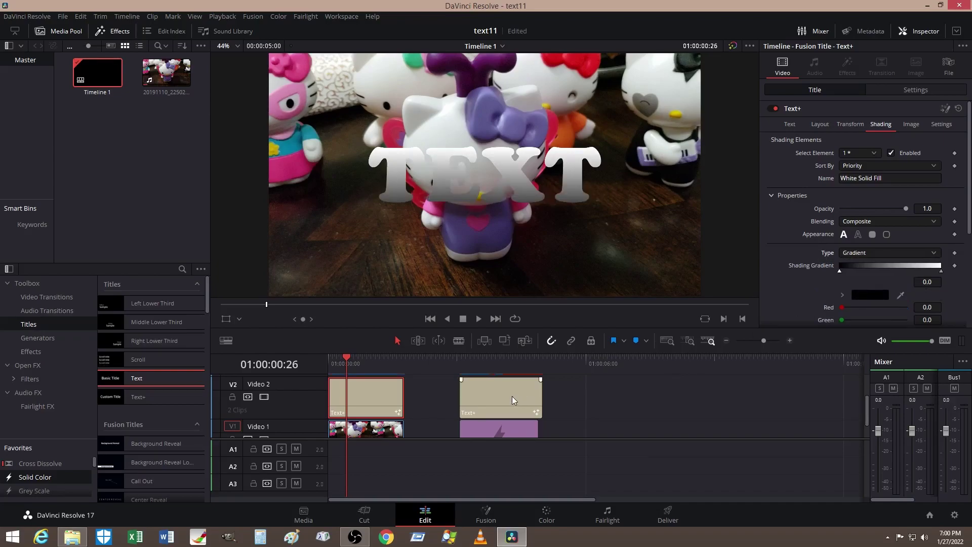
Select the gradient's left black stop and open its Color dialog.
scroll(797, 254, down, 3)
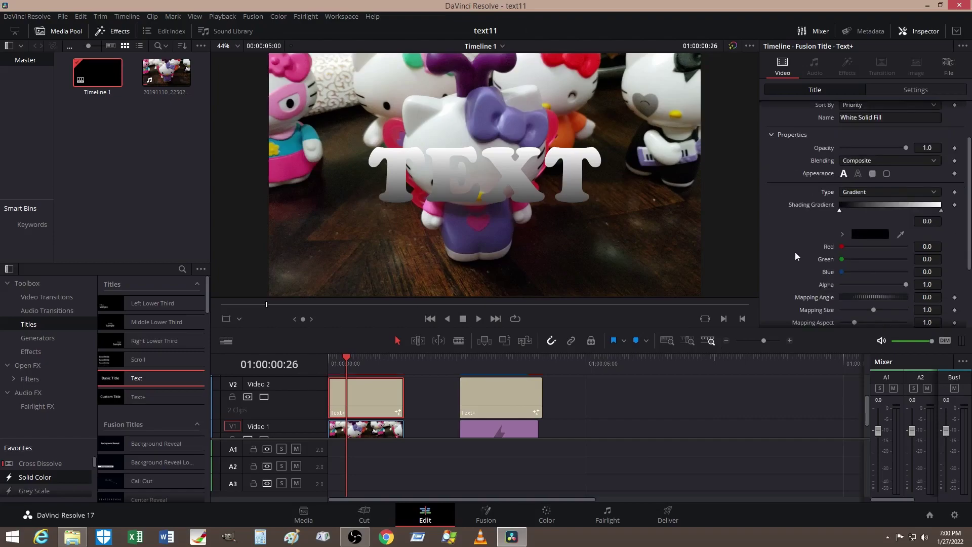
click(856, 207)
click(872, 235)
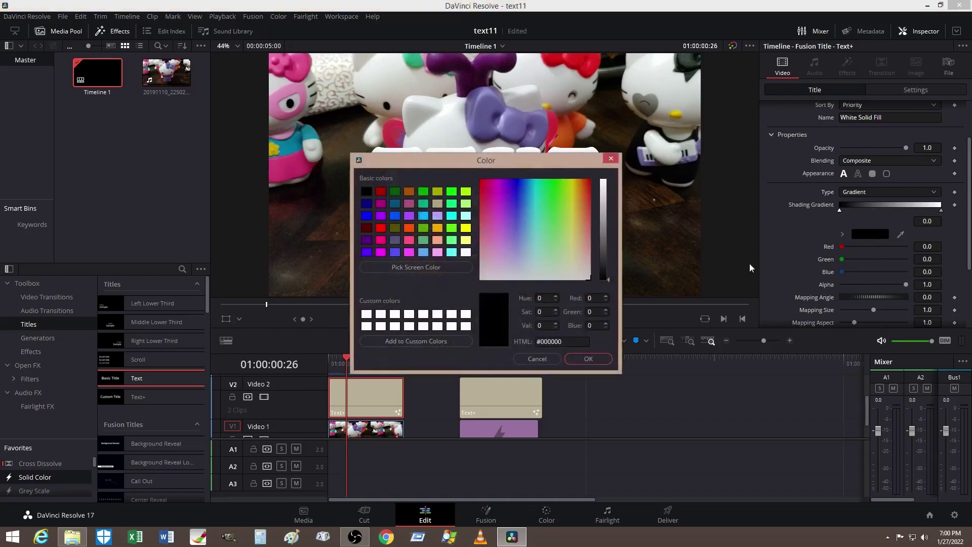
Make the gradient's starting stop pink-red #f40f45 and save the project.
click(484, 185)
click(604, 189)
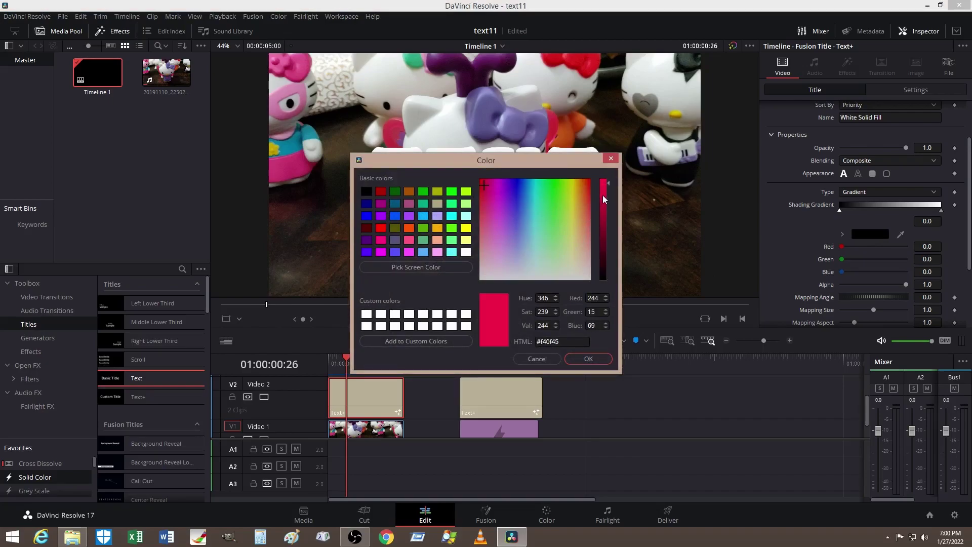
click(594, 358)
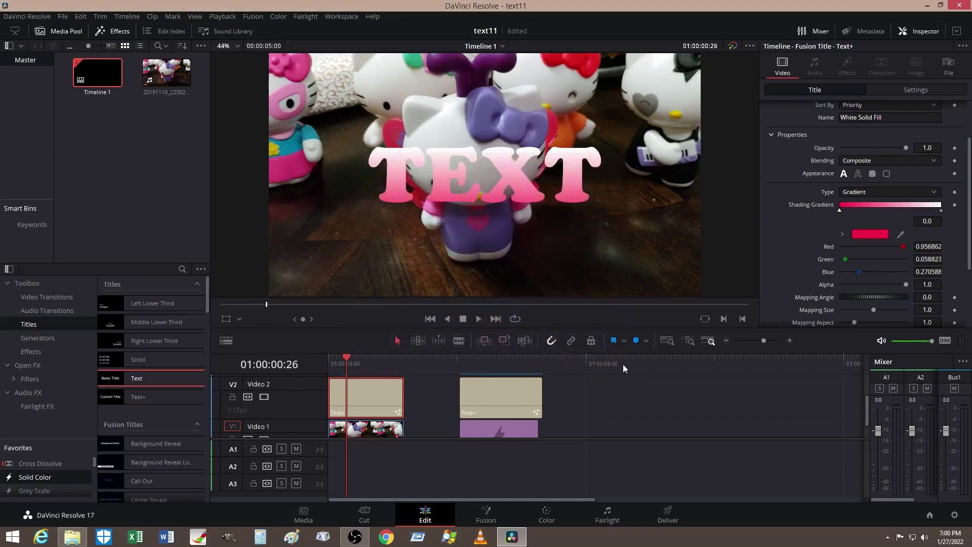
key(ctrl+s)
Add a violet-blue #421df9 stop partway along the gradient and nudge the pink-red stop right.
click(886, 207)
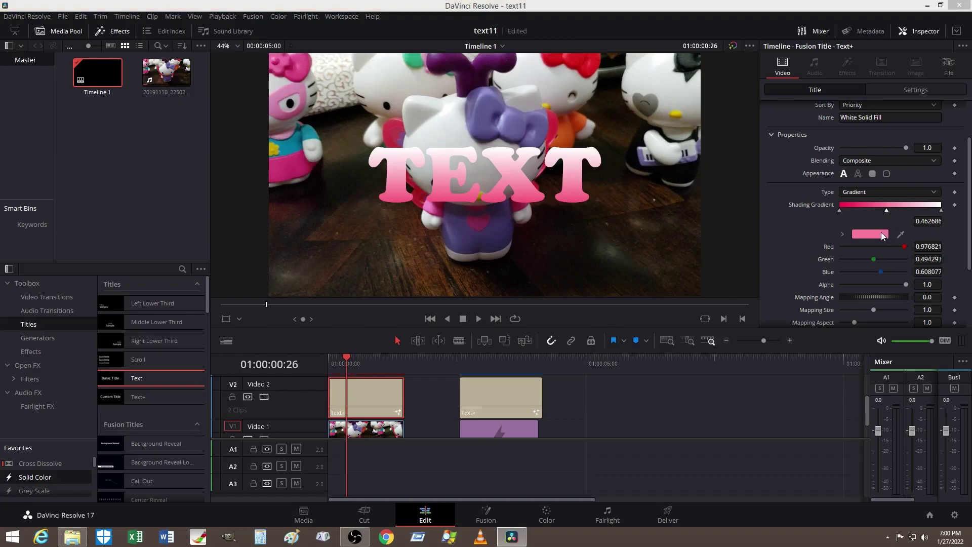
click(884, 236)
click(513, 191)
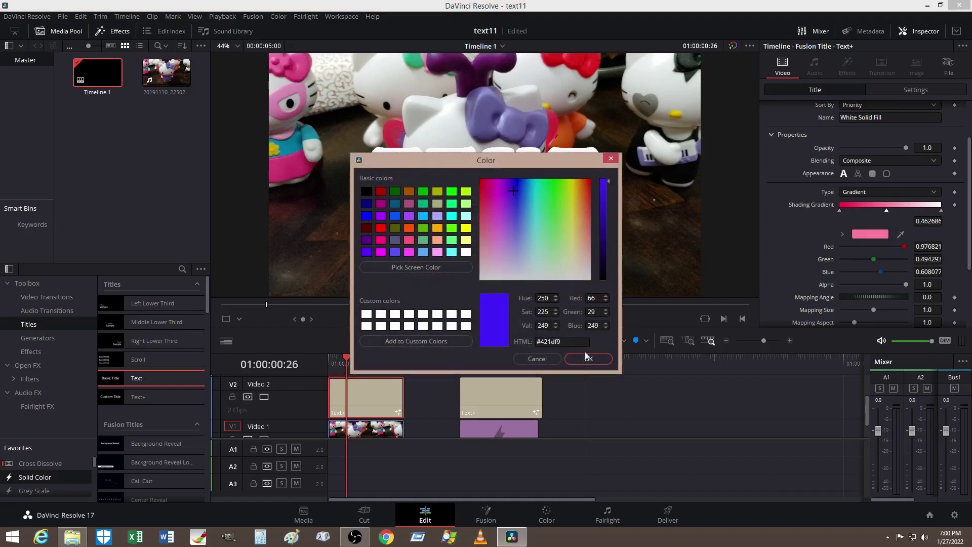
click(596, 360)
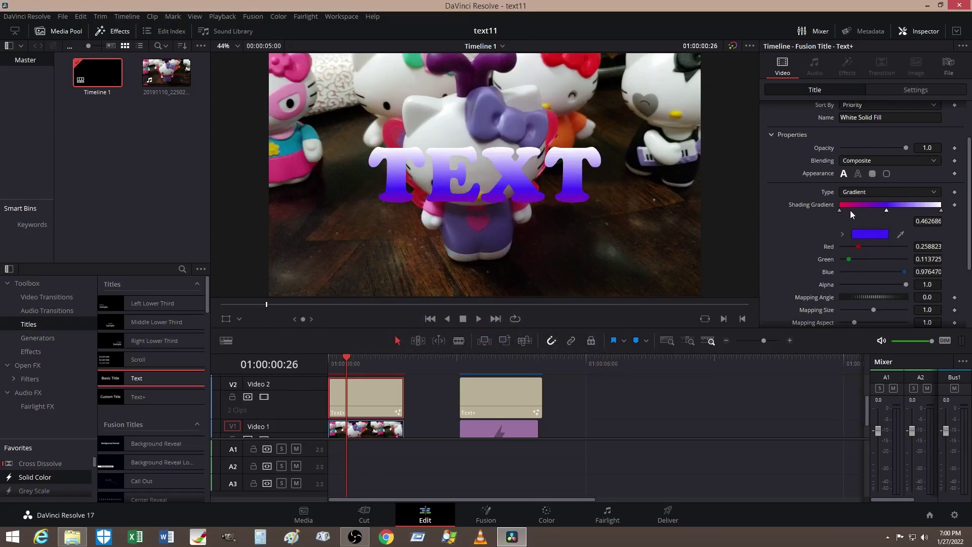
drag(850, 211, 863, 212)
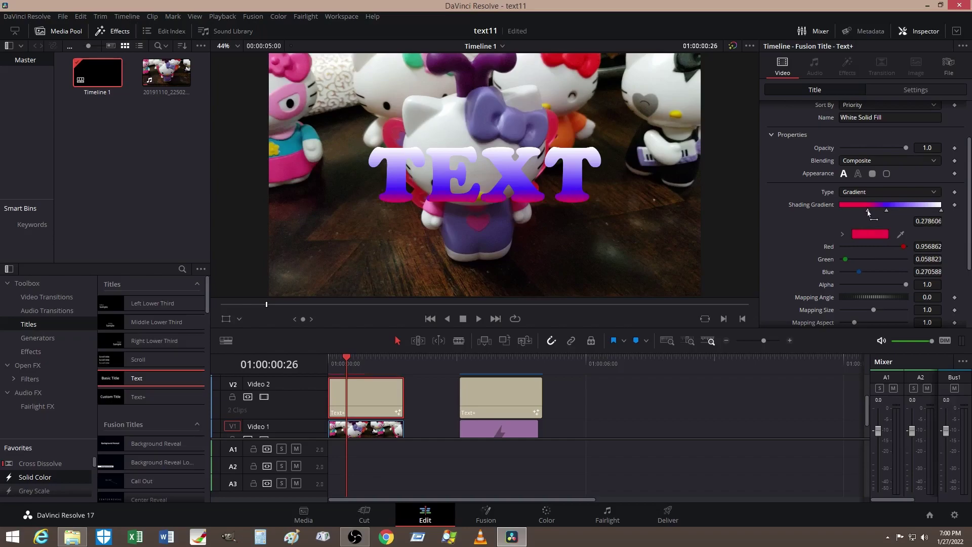
Shift the blue stop toward the gradient's end and drag the extra middle stop off the bar.
drag(887, 211, 910, 212)
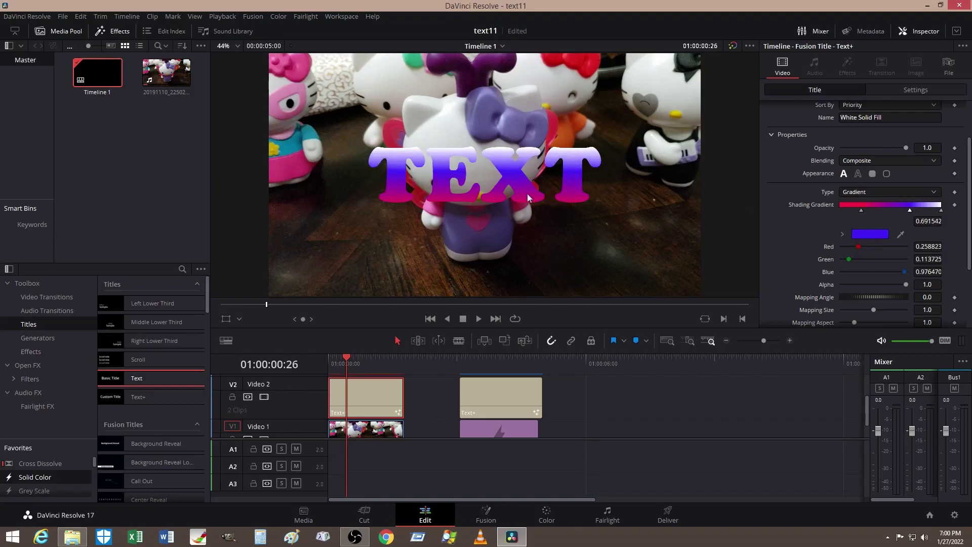
drag(911, 212, 949, 226)
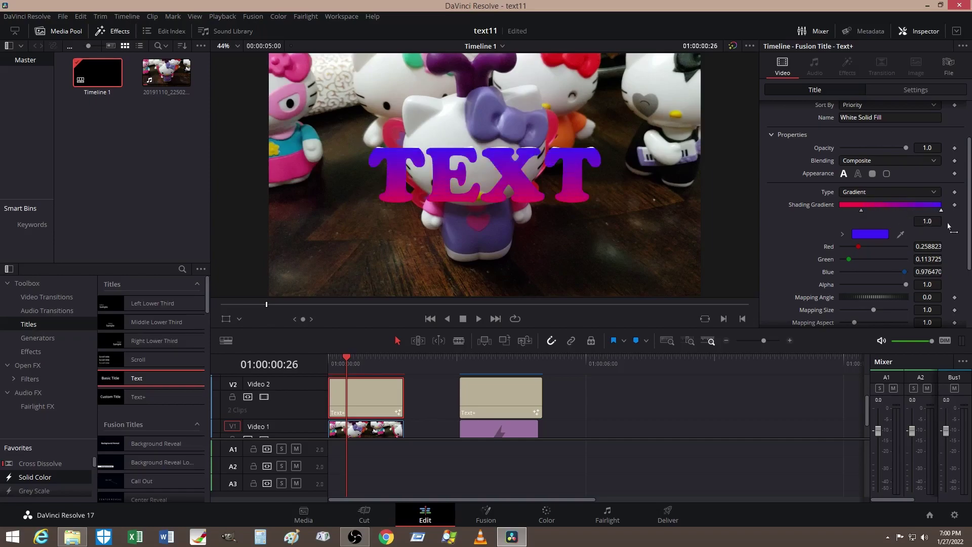
Set the gradient Mapping Angle to 90 and save the project.
scroll(799, 252, down, 3)
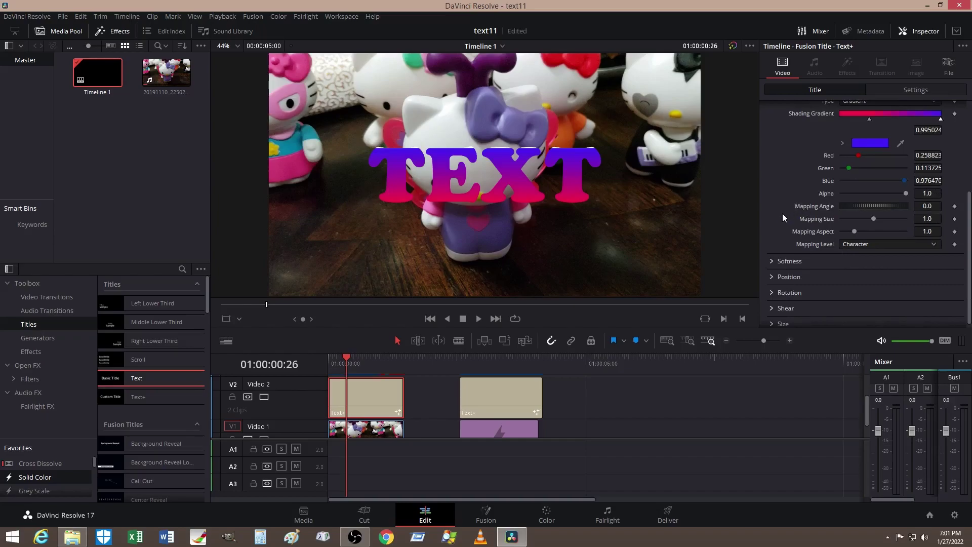
click(915, 206)
key(Tab)
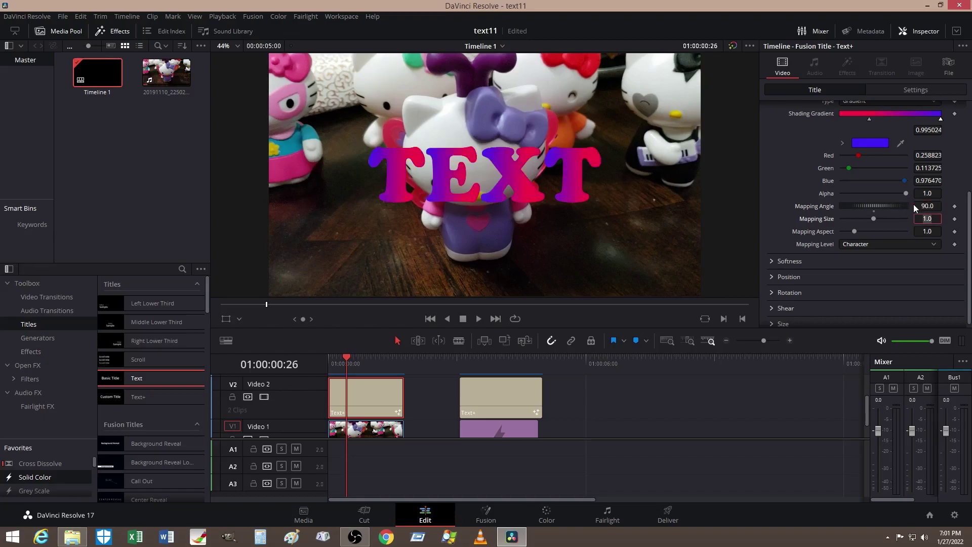
key(ctrl+s)
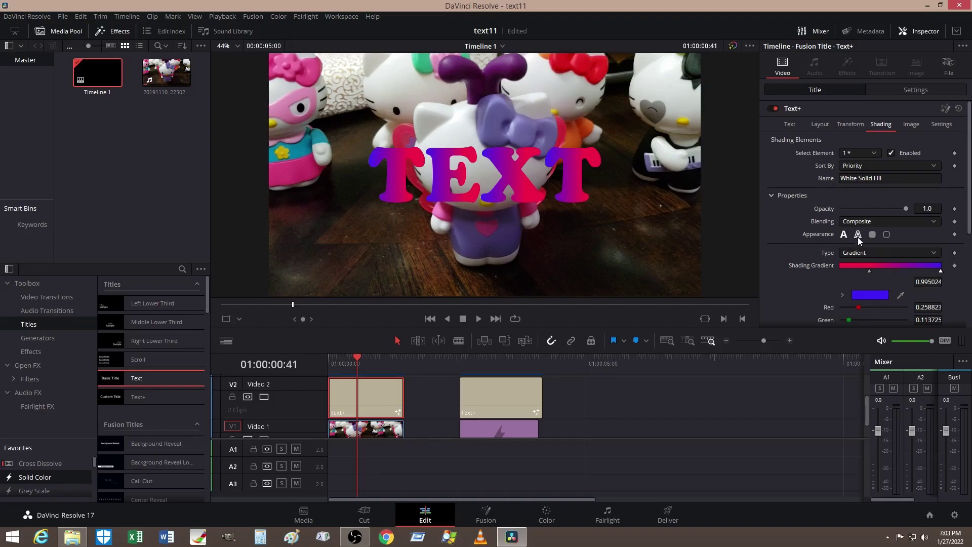
Keep the title filled and set the gradient's Mapping Level to Word.
click(859, 236)
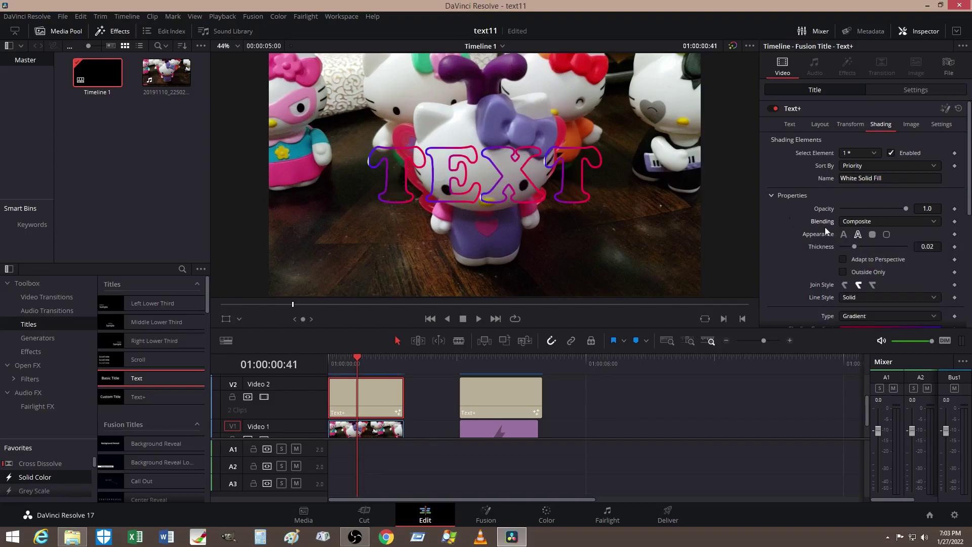
click(844, 235)
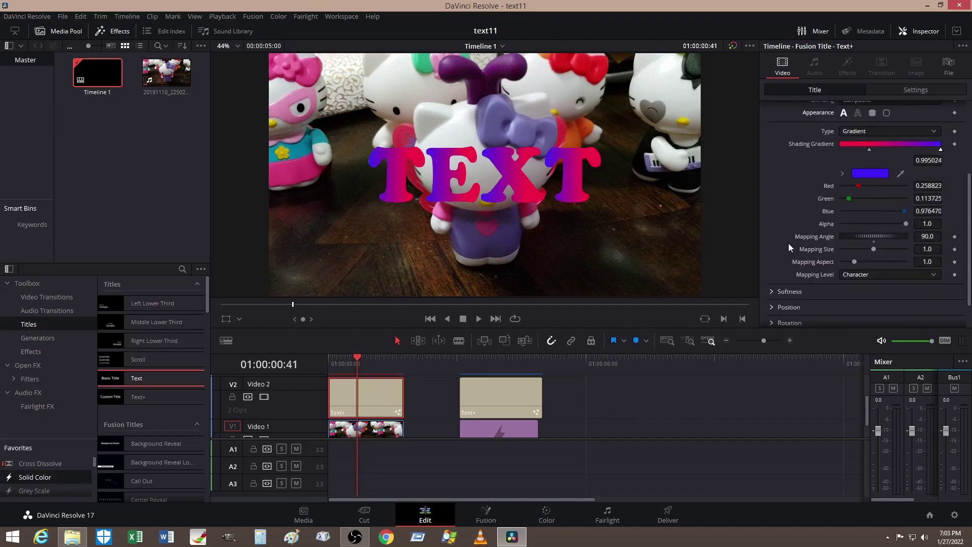
click(853, 276)
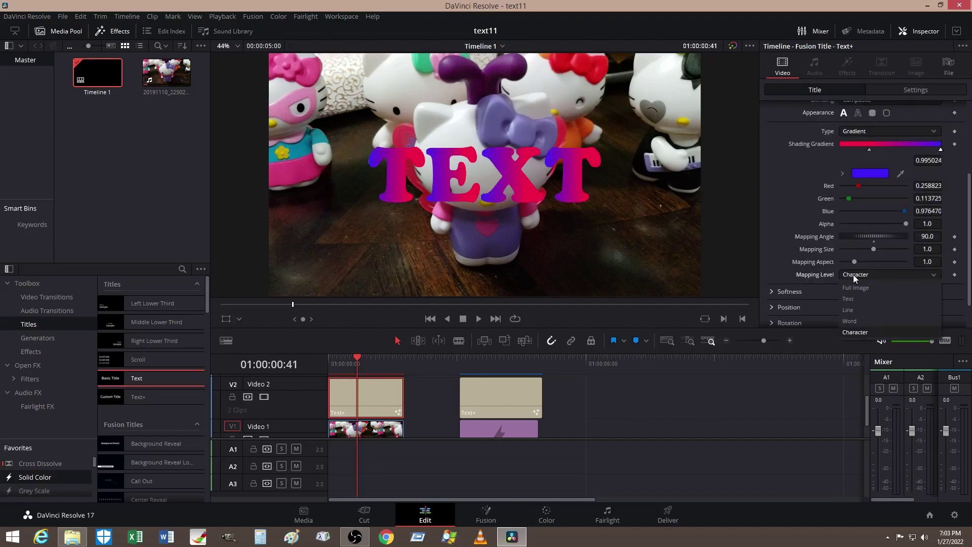
click(853, 323)
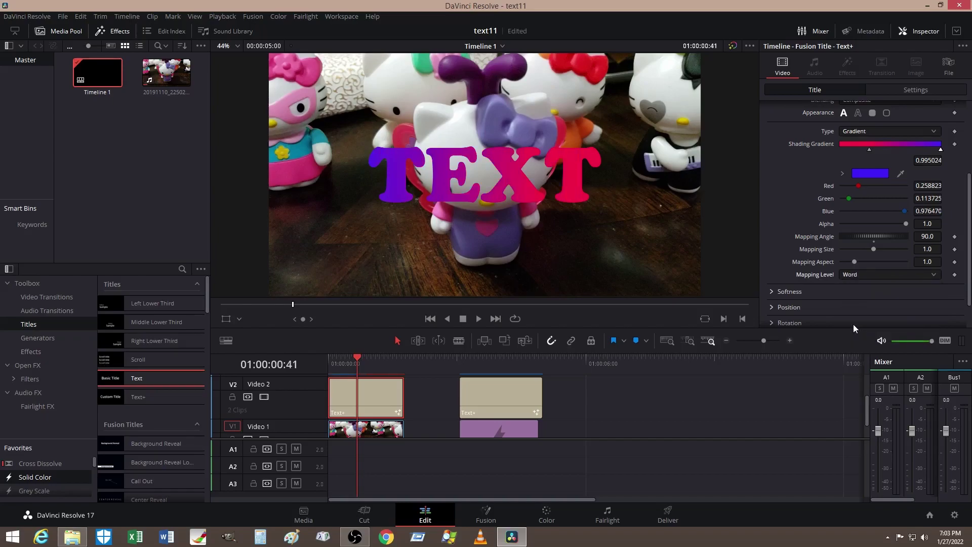
scroll(777, 281, up, 5)
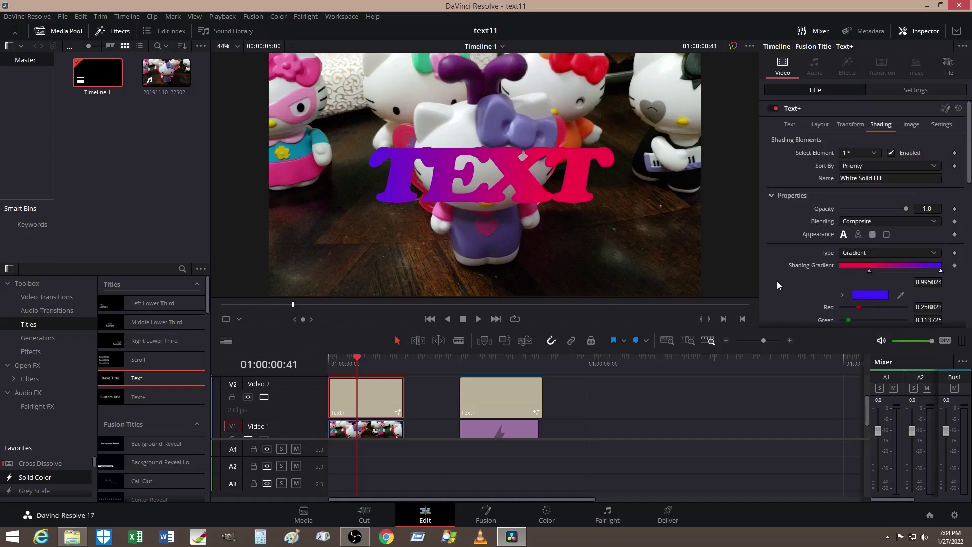
Select the second TEXT title clip and change its Shading fill type from Solid to Gradient.
click(483, 367)
click(490, 361)
click(511, 397)
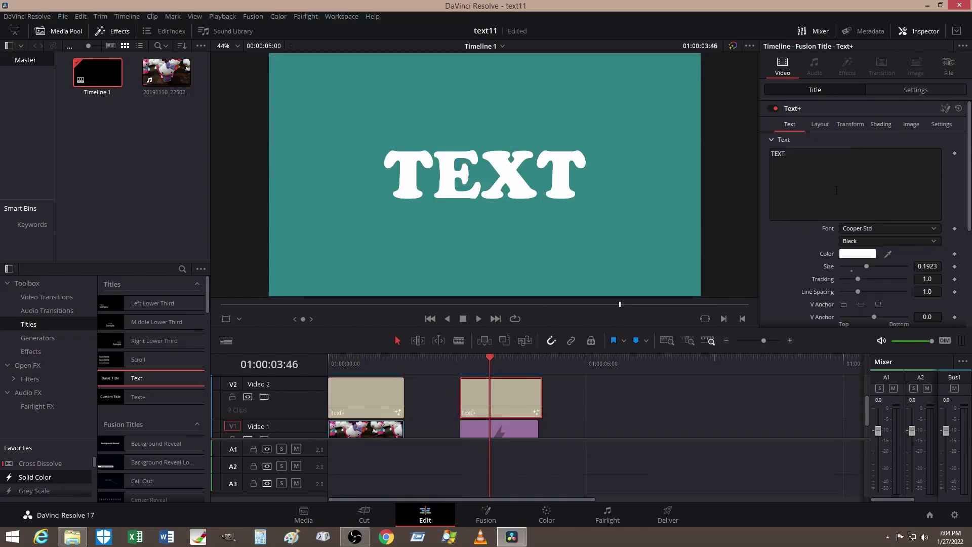
click(876, 126)
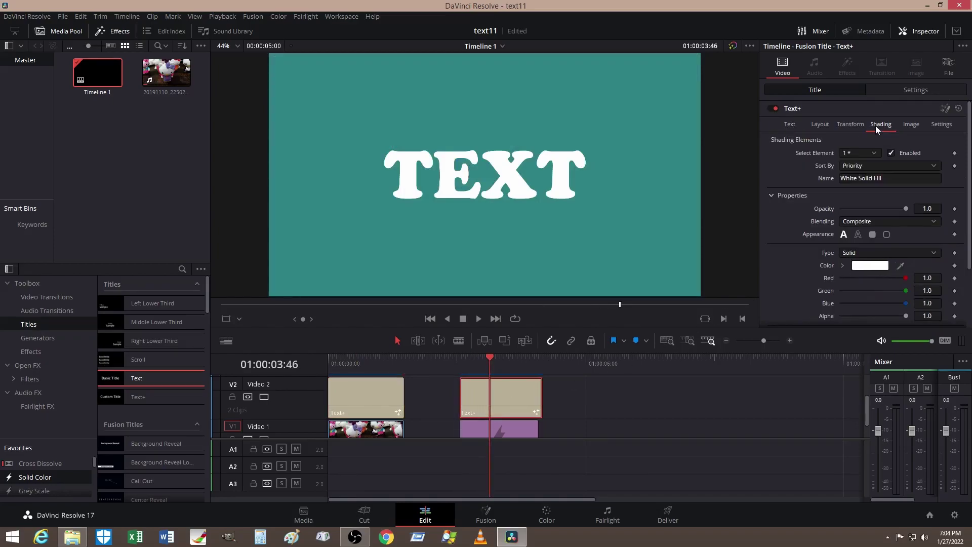
scroll(783, 228, down, 4)
scroll(785, 229, up, 1)
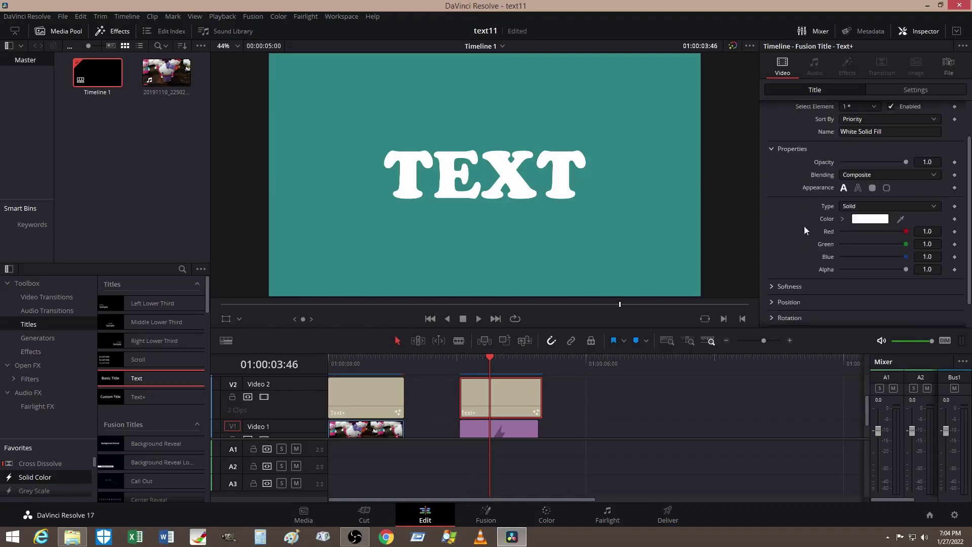
click(860, 206)
click(856, 241)
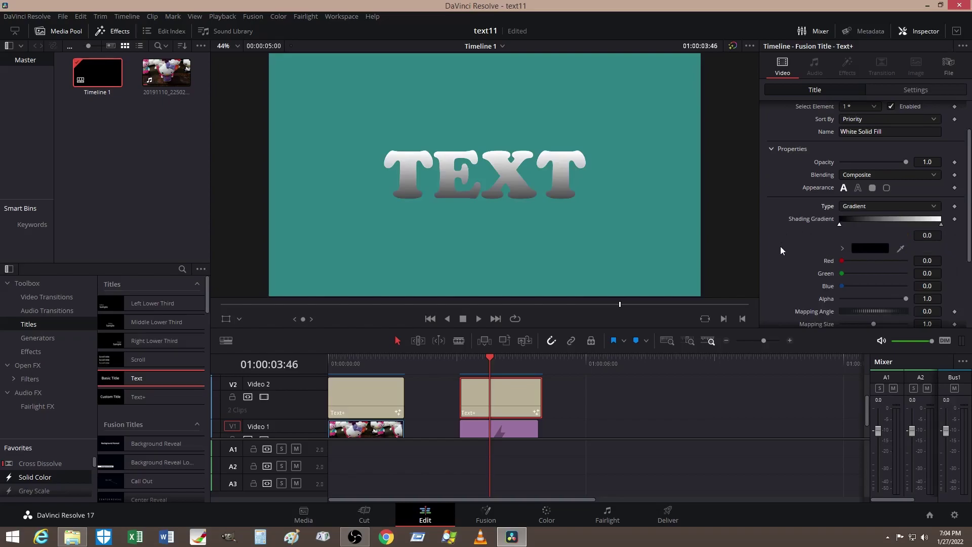
Recolour the gradient's black starting stop red.
click(862, 247)
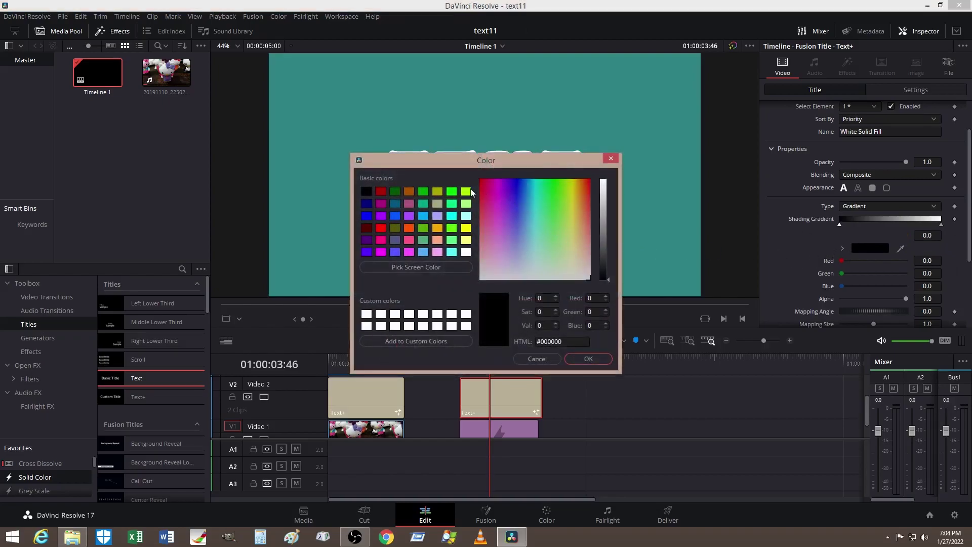
click(483, 184)
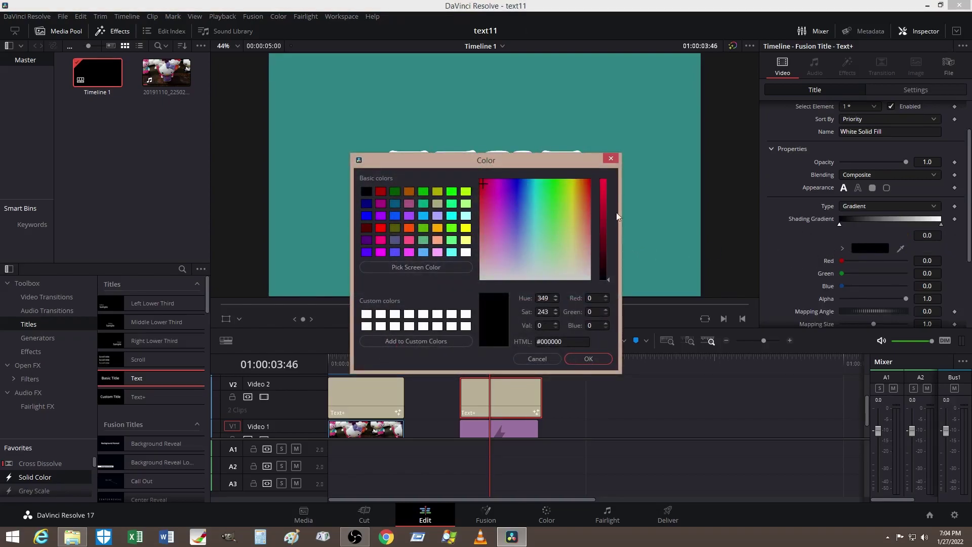
click(604, 184)
click(590, 362)
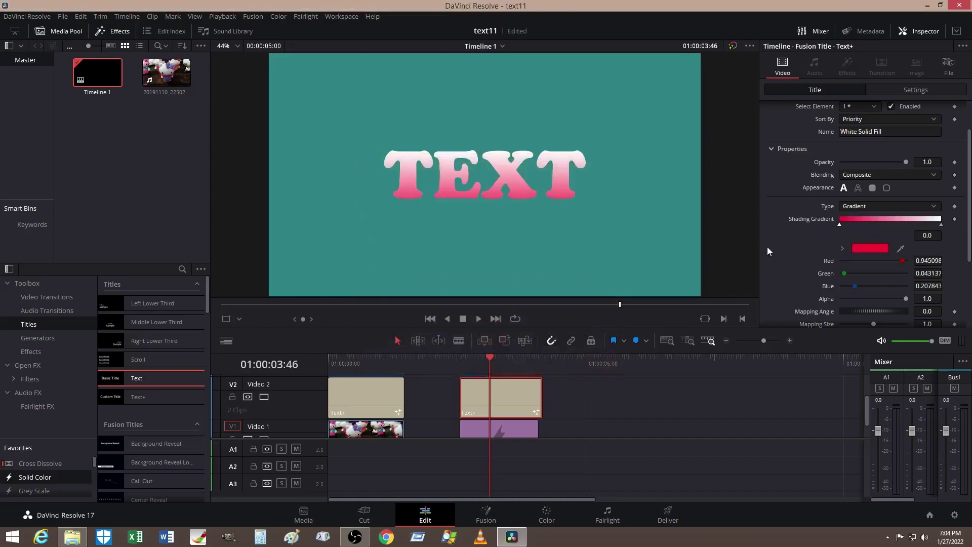
Add two more gradient stops coloured blue and green.
click(854, 220)
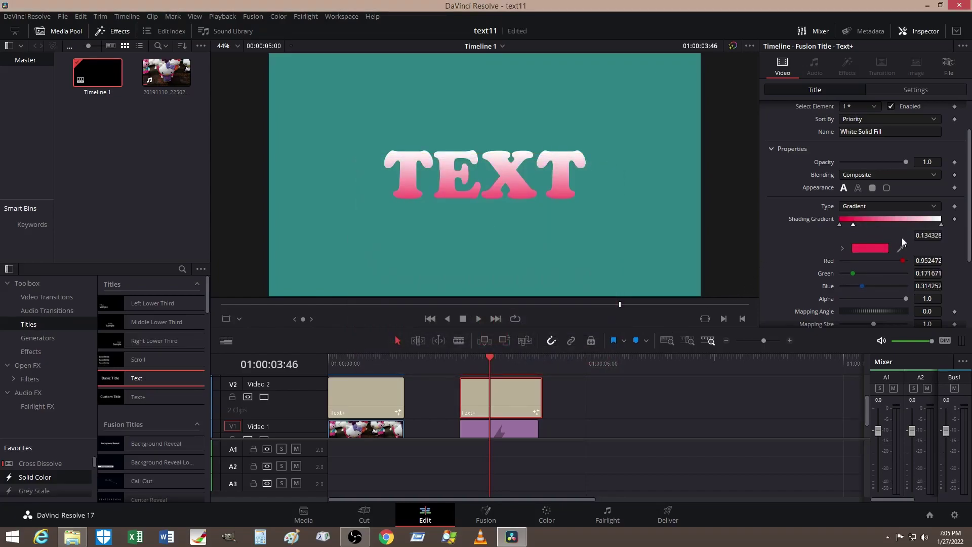
click(872, 249)
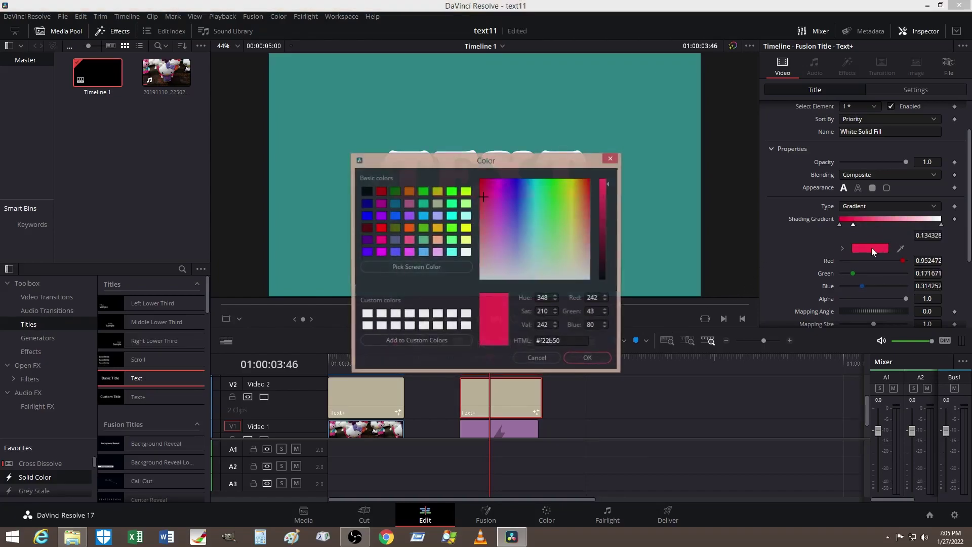
click(517, 186)
click(577, 359)
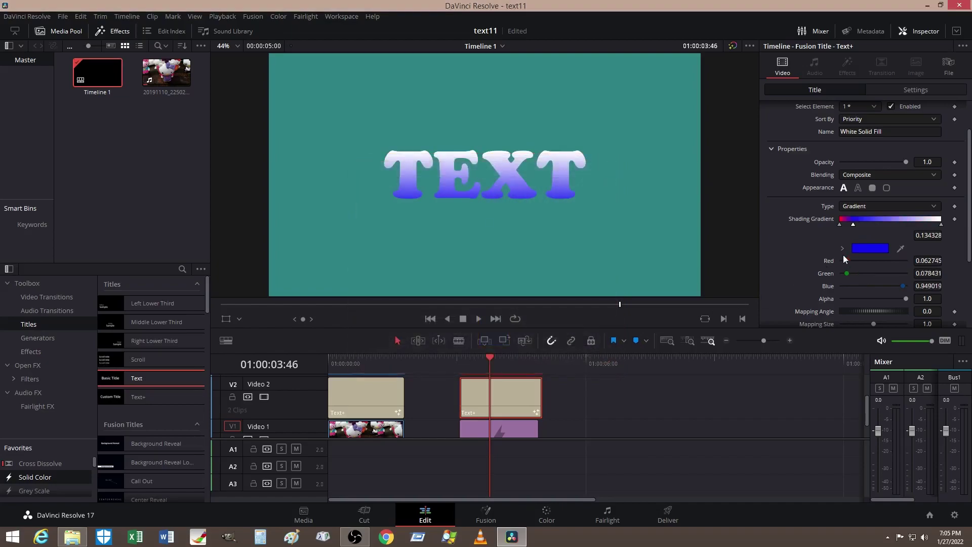
click(869, 224)
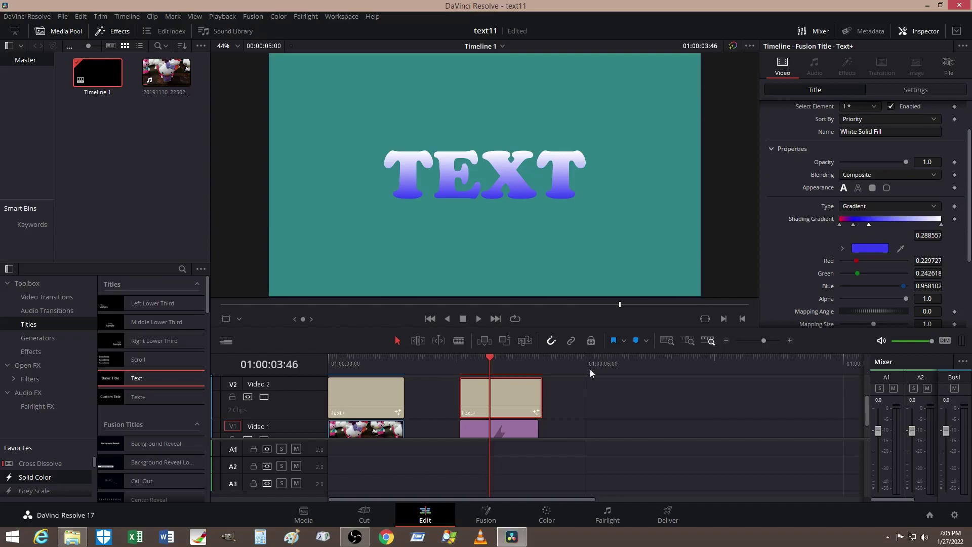
click(870, 248)
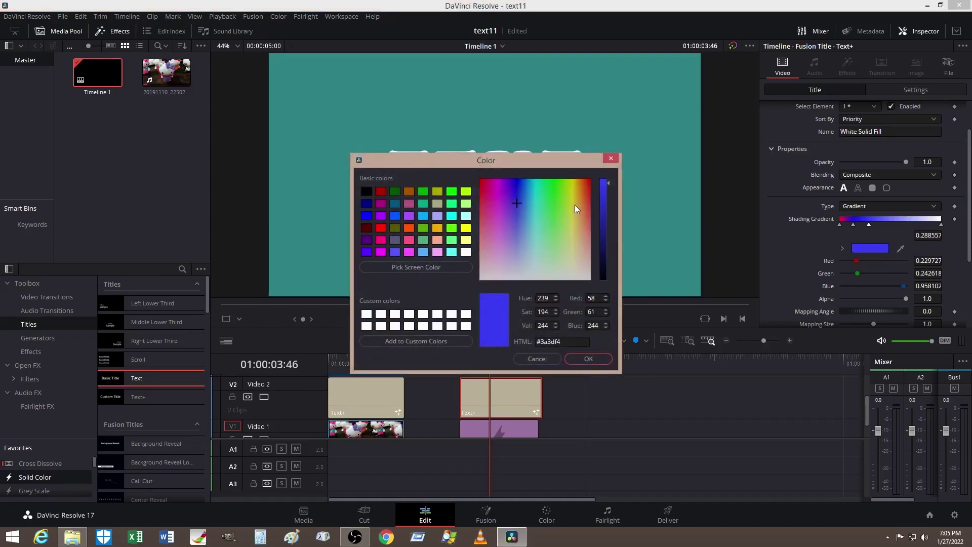
click(562, 190)
click(583, 361)
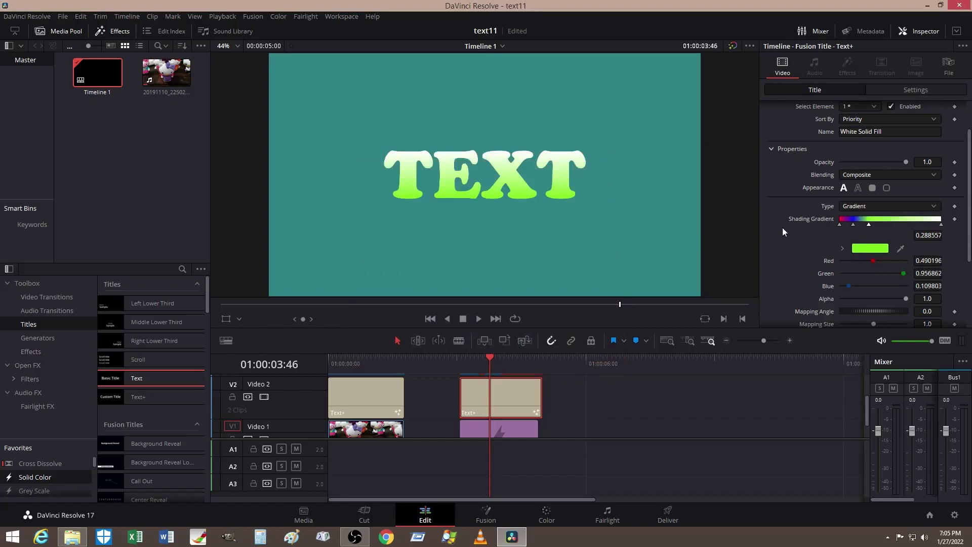
Add cyan and purple stops further along the gradient.
click(885, 222)
click(876, 249)
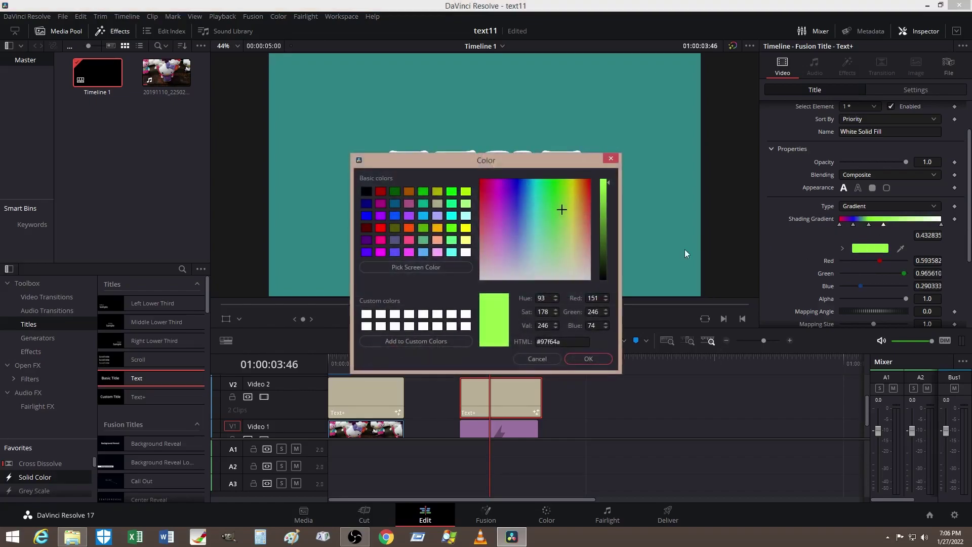
click(535, 185)
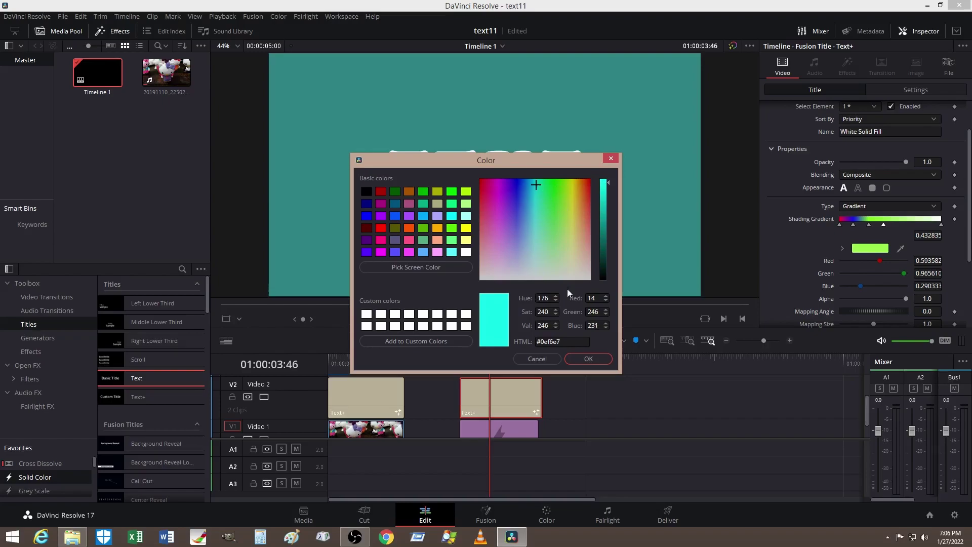
click(574, 359)
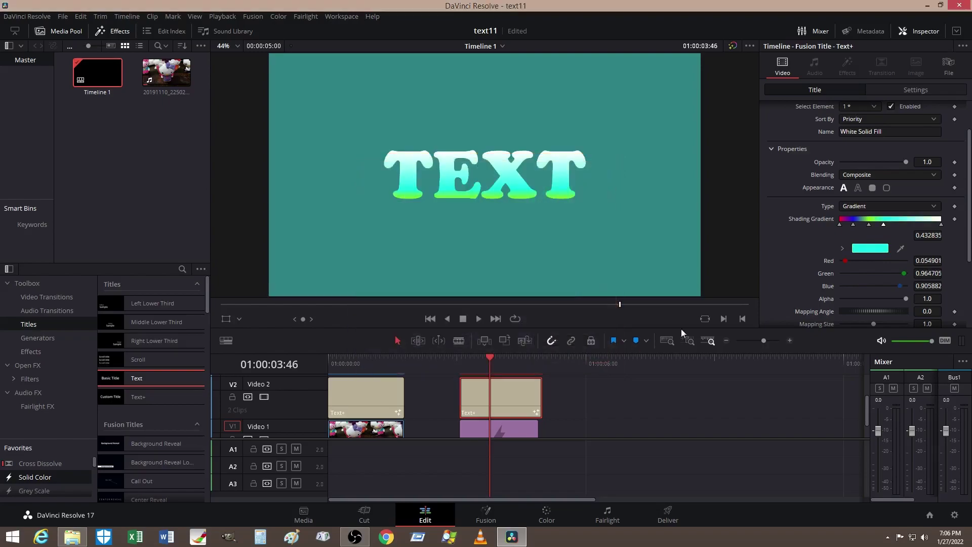
click(899, 223)
click(874, 249)
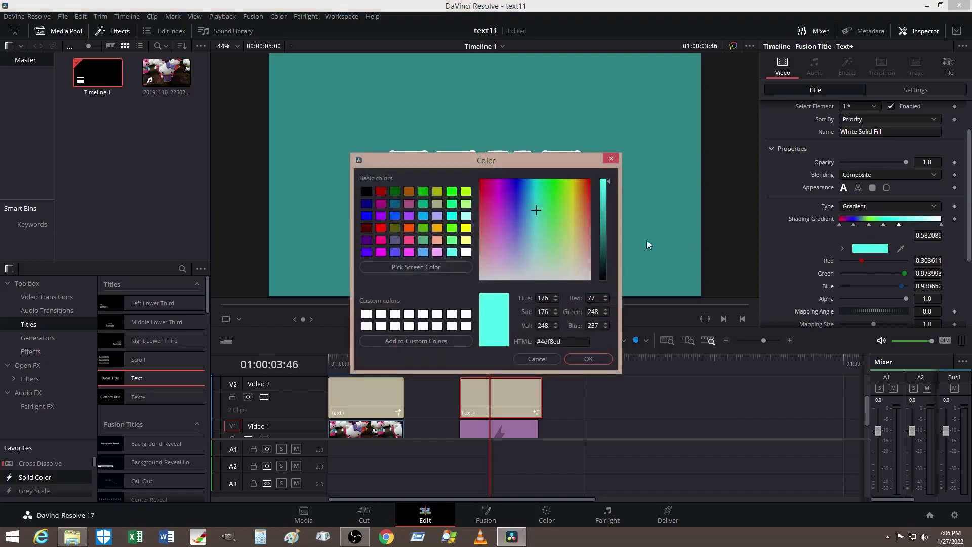
click(516, 186)
click(505, 187)
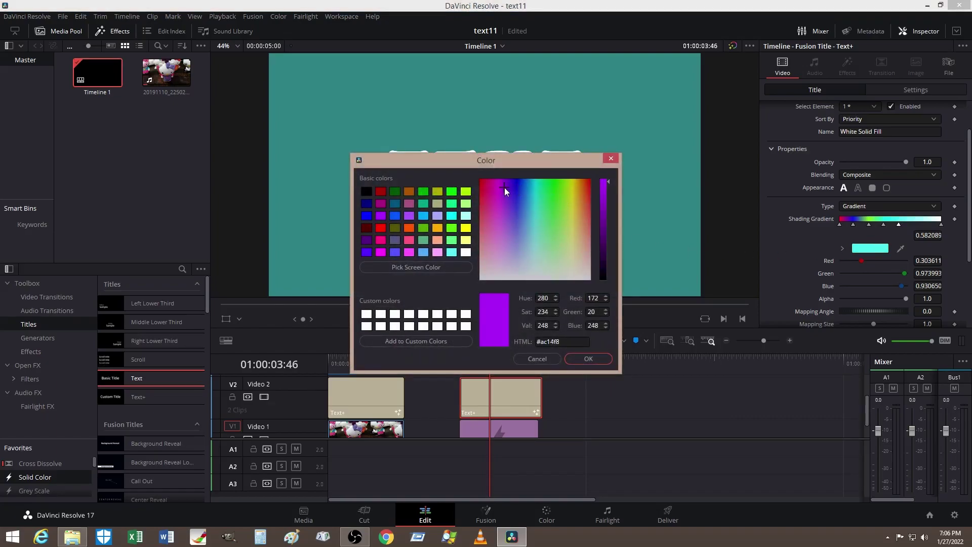
click(575, 356)
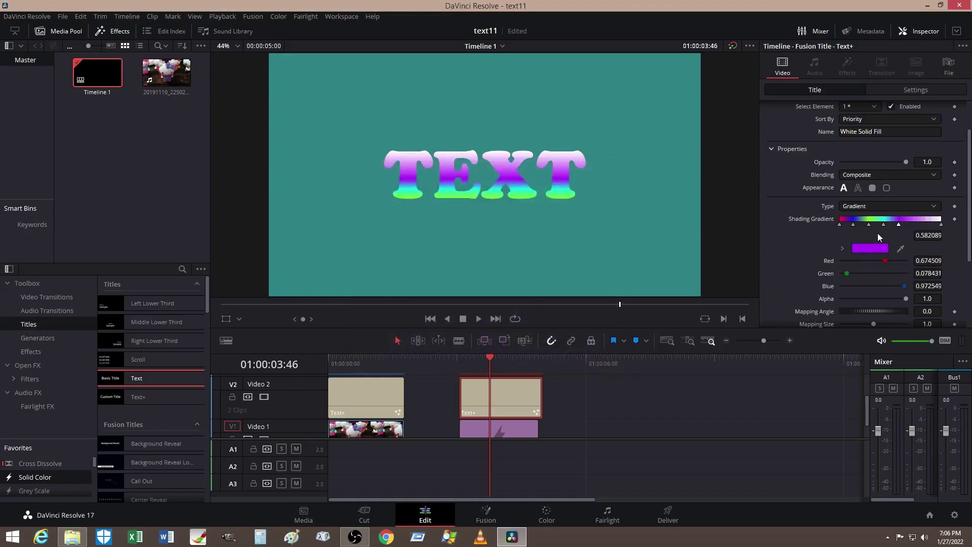
Move the stop near 0.78 to 0.726 and colour it yellow #fbc80e.
click(920, 224)
drag(919, 225, 913, 225)
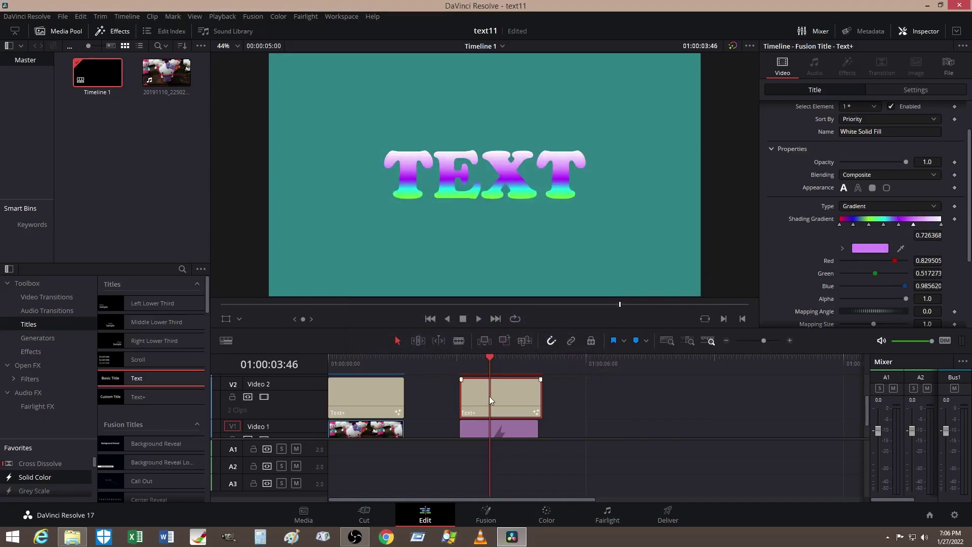
click(870, 249)
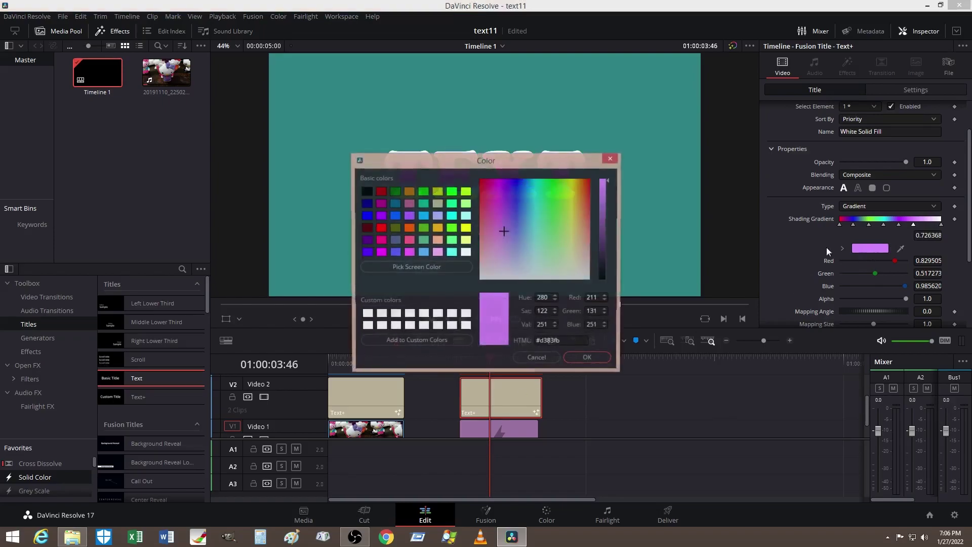
click(497, 184)
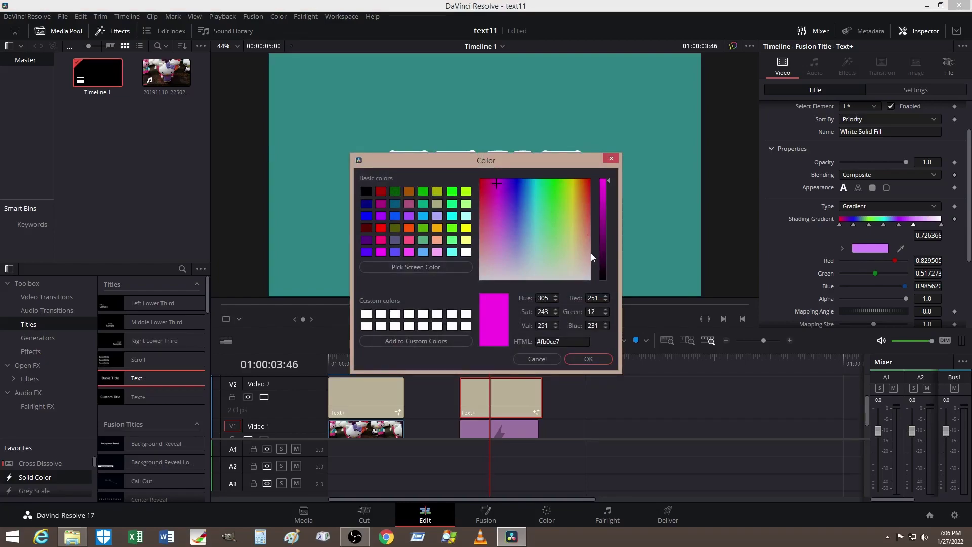
click(577, 185)
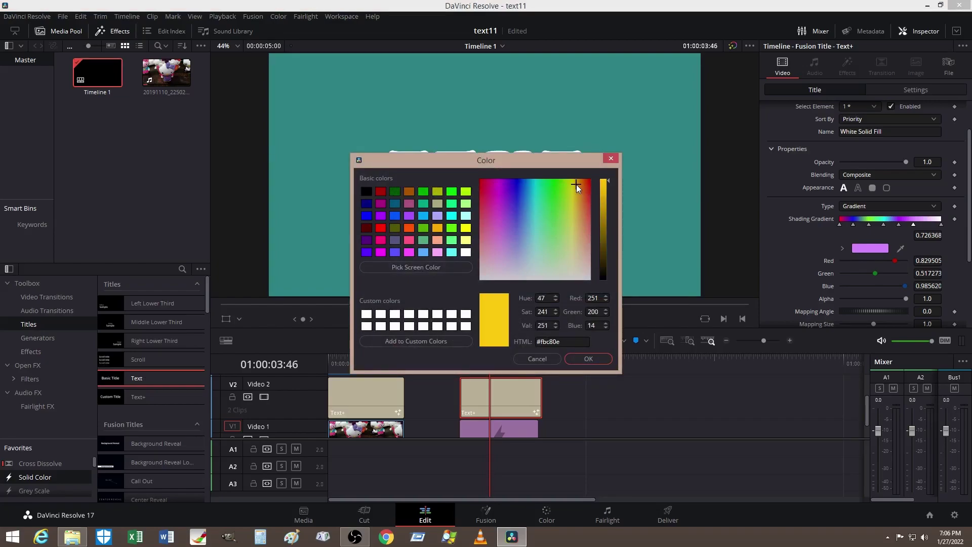
click(582, 358)
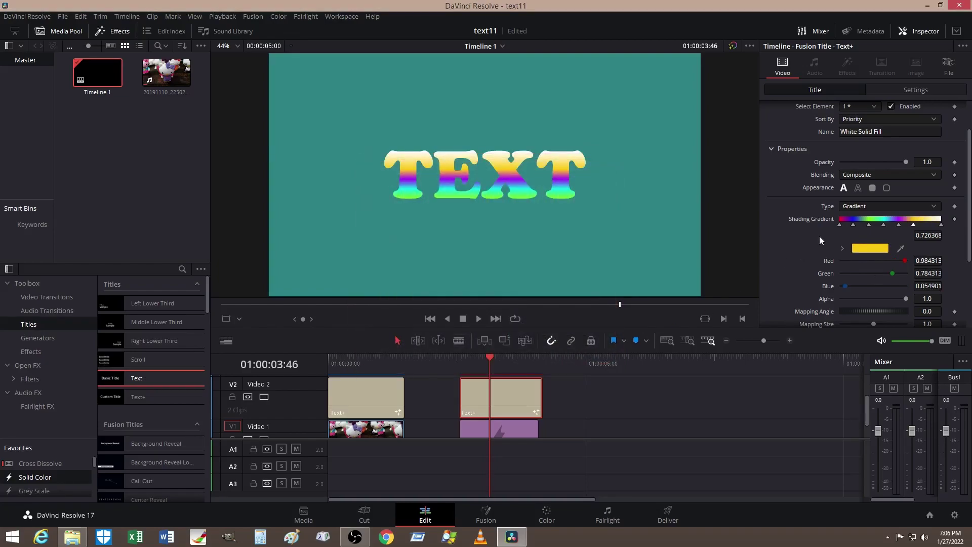
Add a gradient stop at about 0.86 and colour it bright green.
click(928, 222)
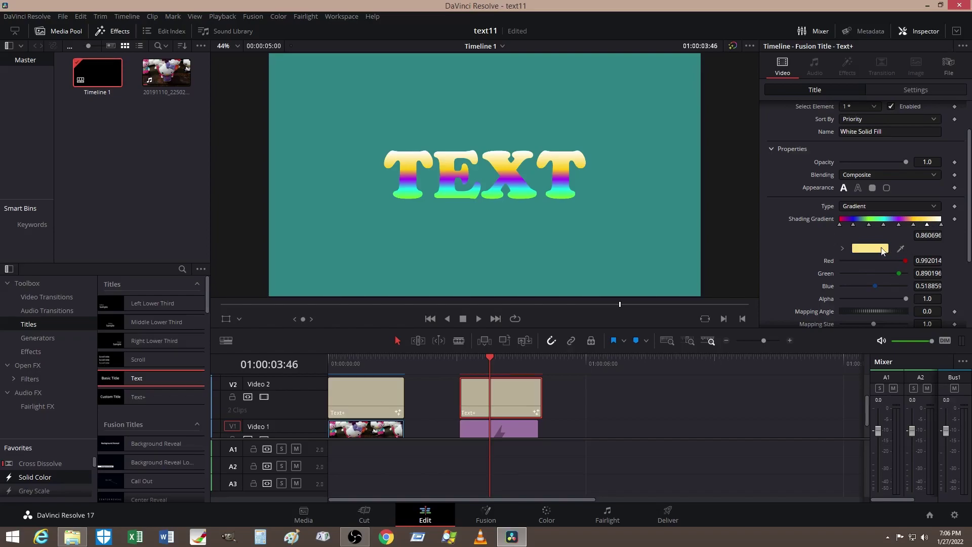
click(878, 251)
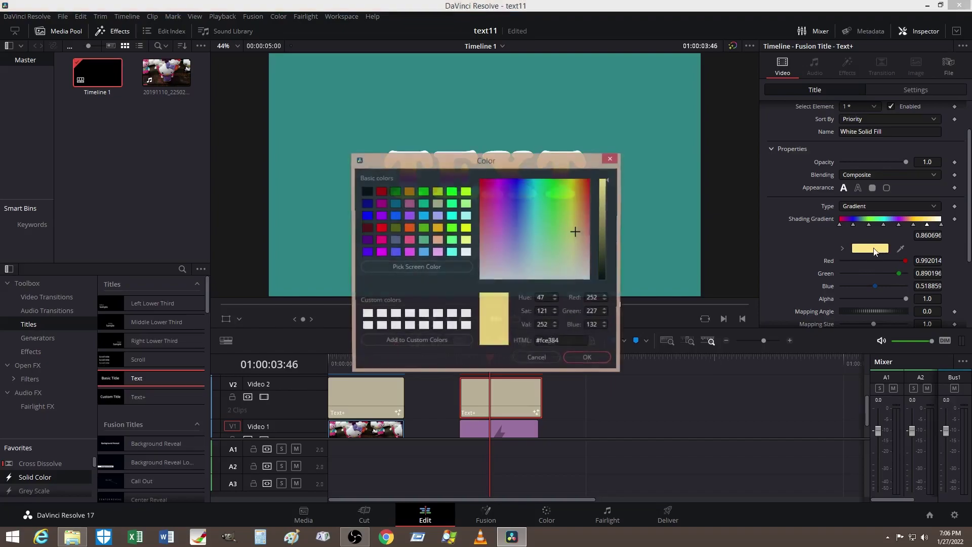
click(559, 186)
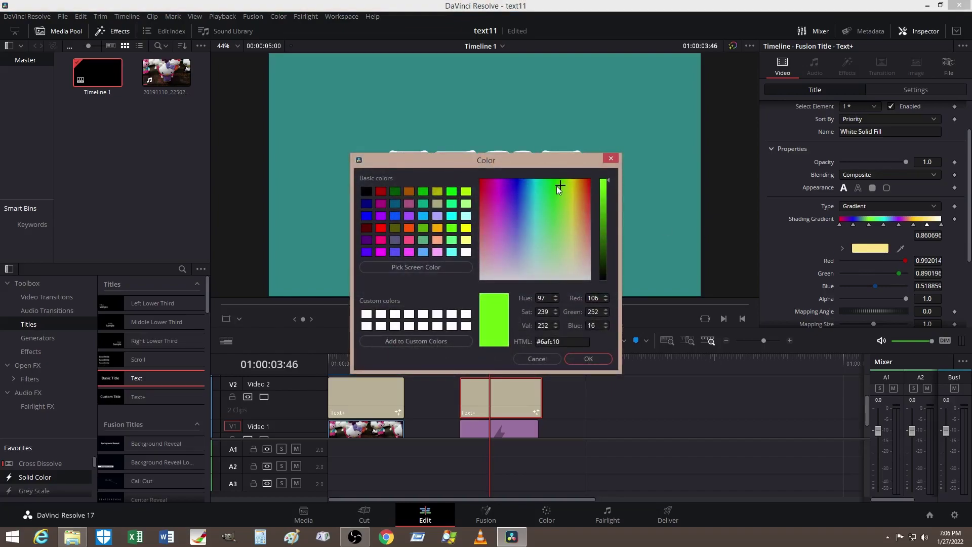
click(554, 186)
click(586, 359)
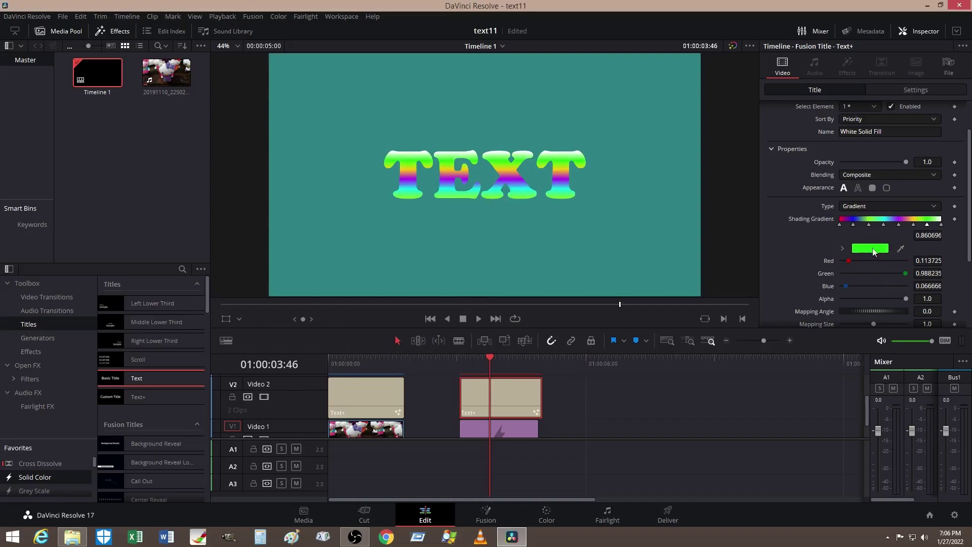
scroll(788, 257, down, 2)
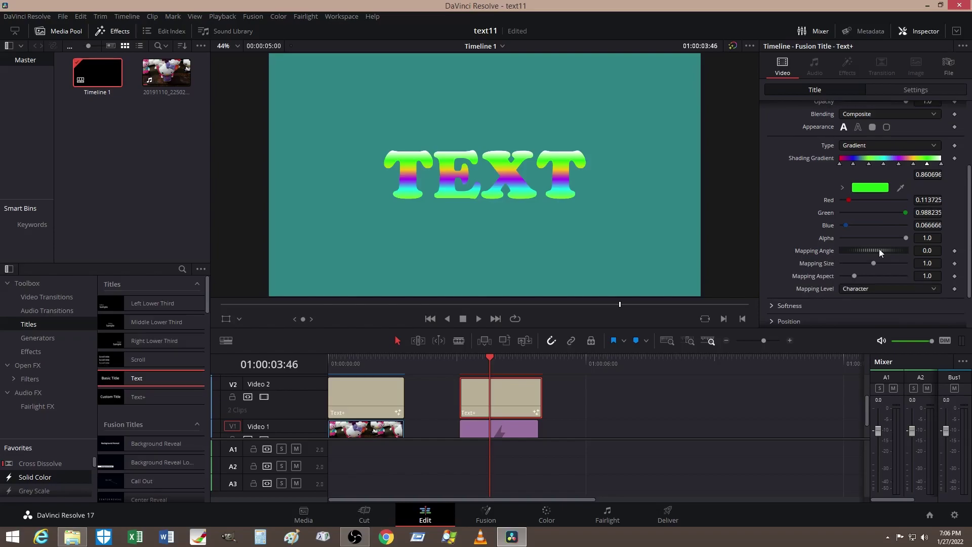
Set the gradient mapping angle to 90 and map the gradient per word.
click(923, 250)
drag(932, 251, 922, 250)
text(0)
key(Tab)
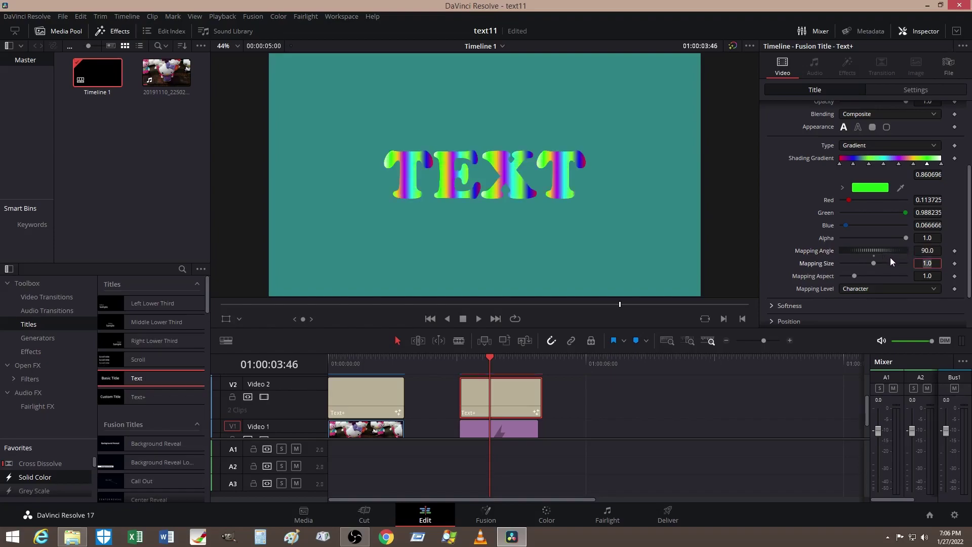
click(869, 289)
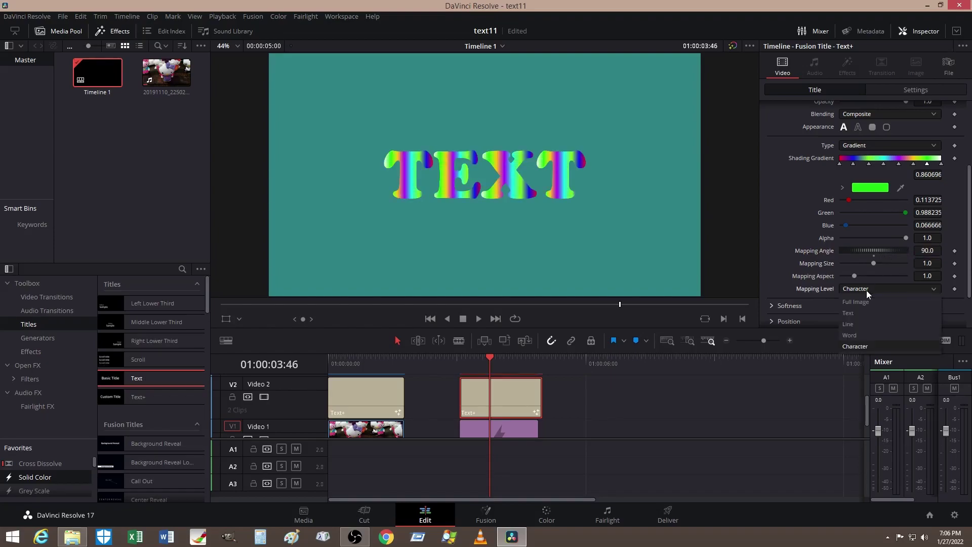
click(858, 338)
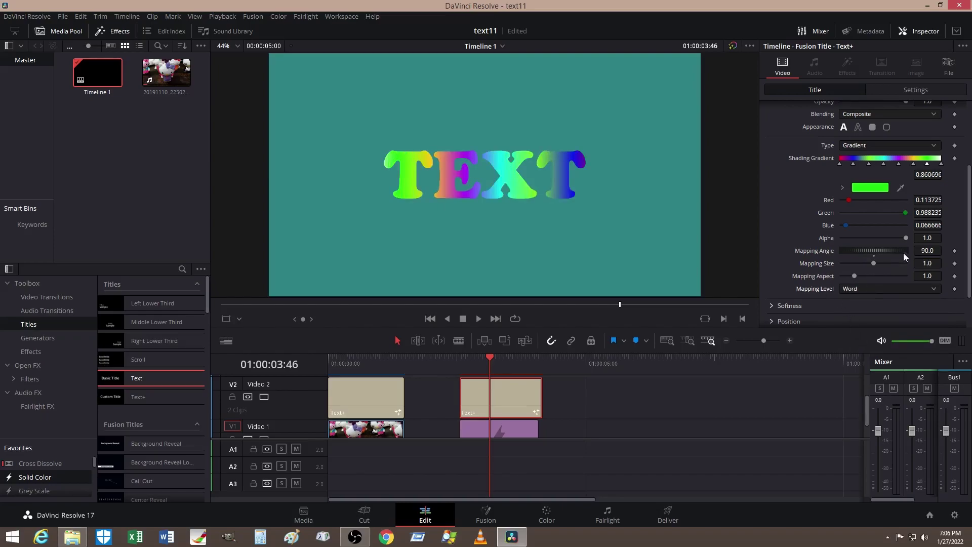
Re-enter a 90 mapping angle after rotating, then move the playhead near the timeline start.
mouse_move(897, 251)
mouse_down()
mouse_move(885, 250)
mouse_move(895, 255)
mouse_up()
click(927, 251)
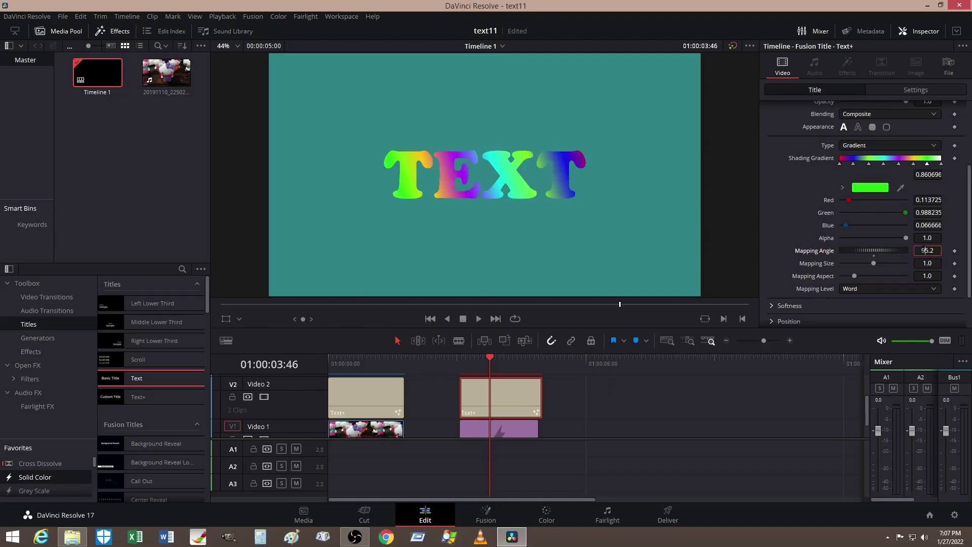
text(90)
key(Tab)
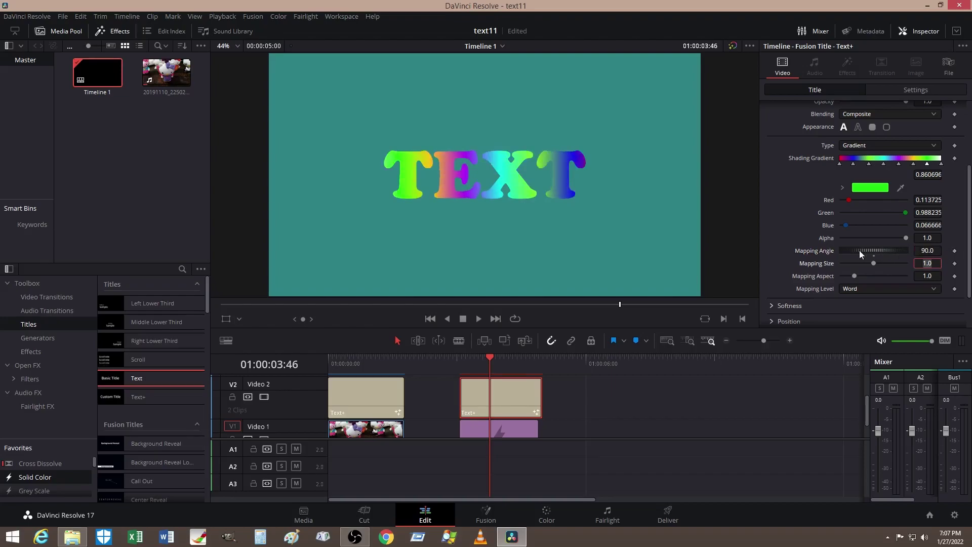
scroll(779, 261, up, 3)
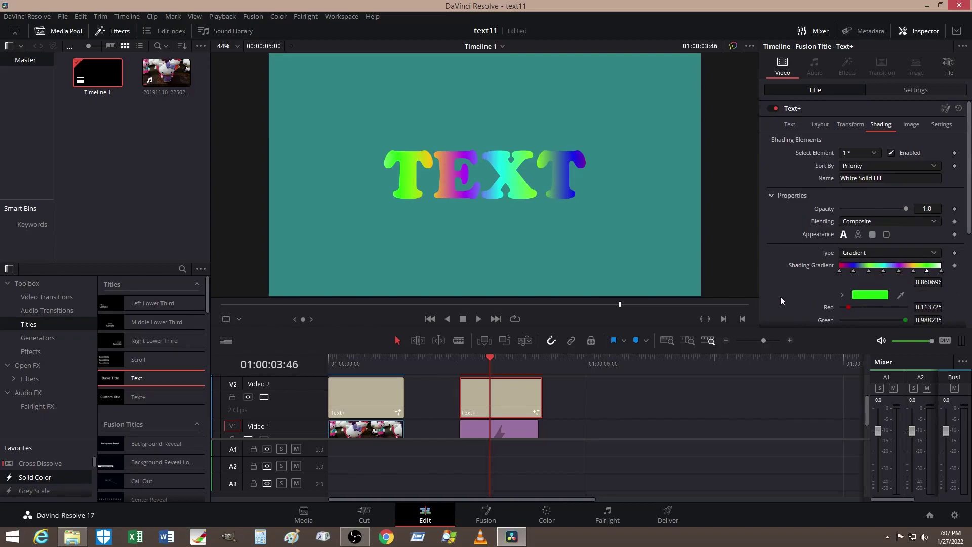
scroll(781, 300, down, 1)
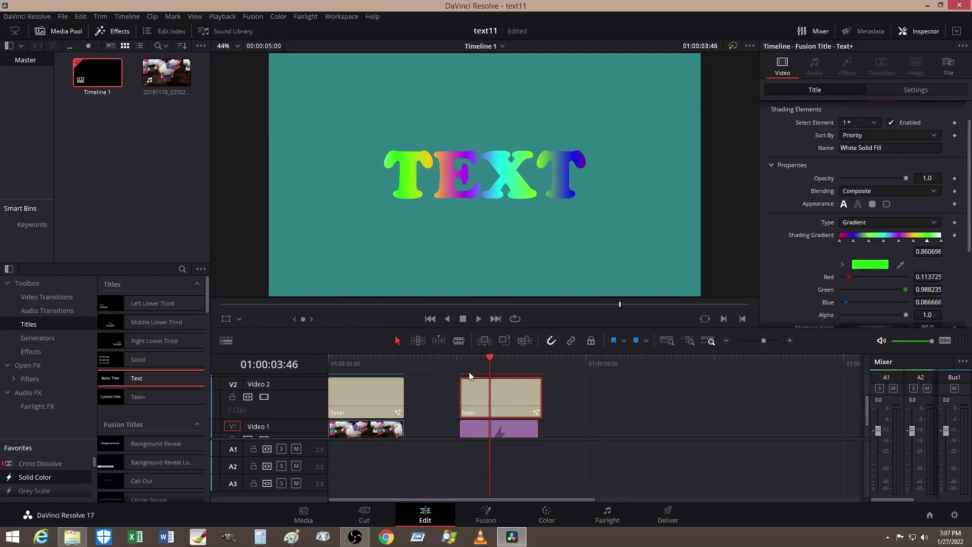
click(369, 359)
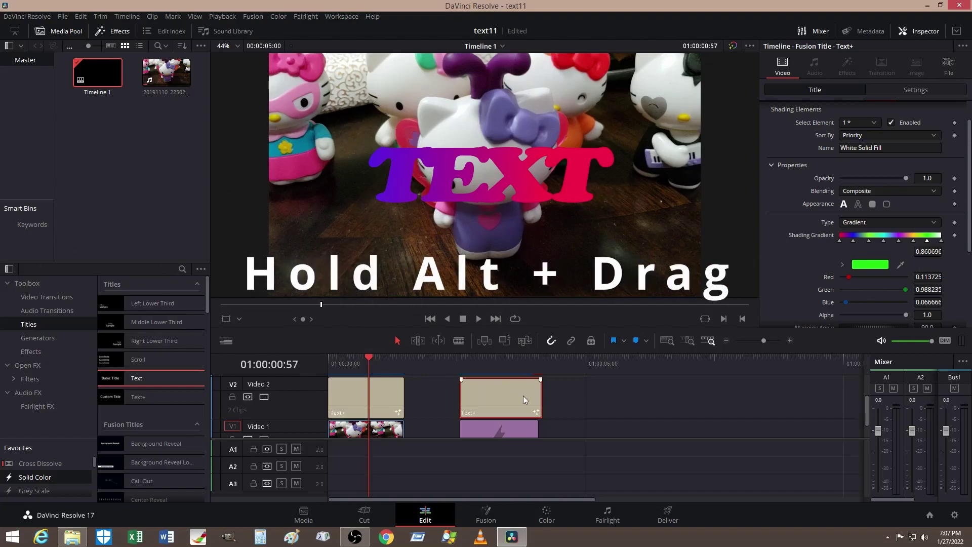
Alt-drag a copy of the title later on Video 2 and paste another copy with Ctrl+V.
alt+drag(525, 397, 619, 403)
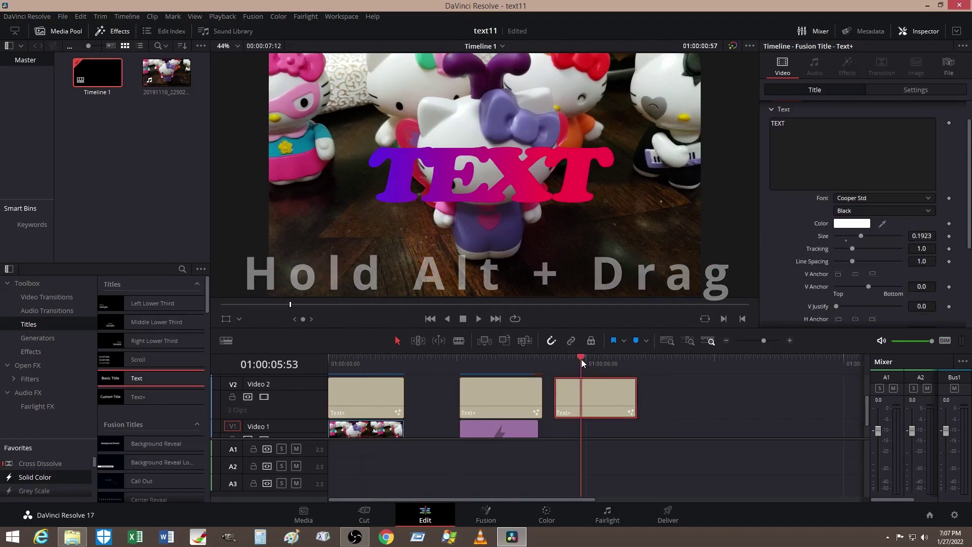
click(582, 360)
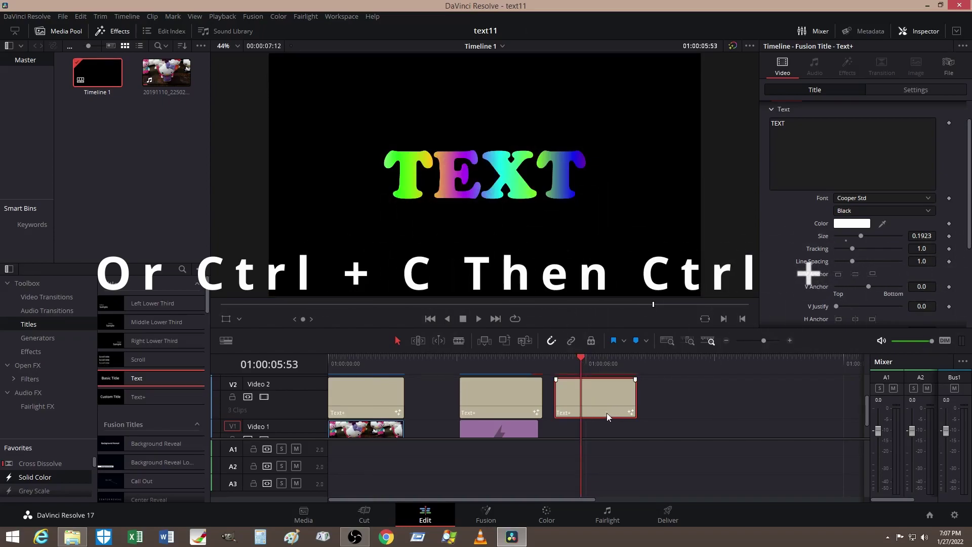
click(666, 360)
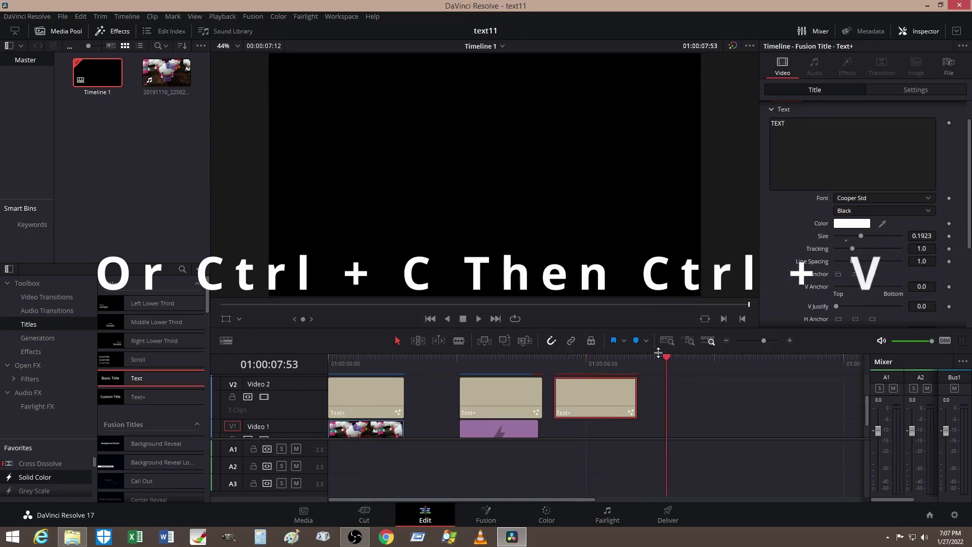
key(ctrl+v)
click(701, 361)
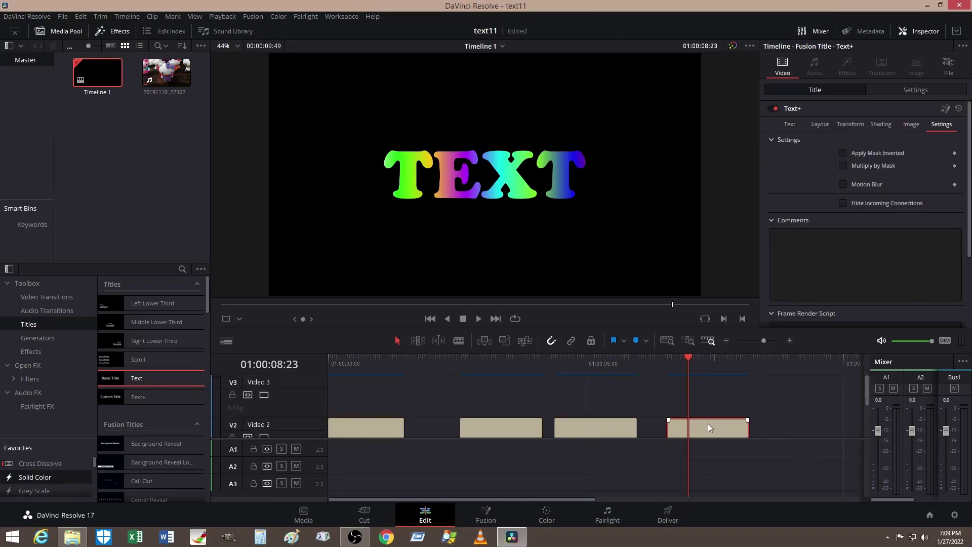
Copy the last title onto Video 3 and set its Shading appearance to Outline.
scroll(710, 415, up, 2)
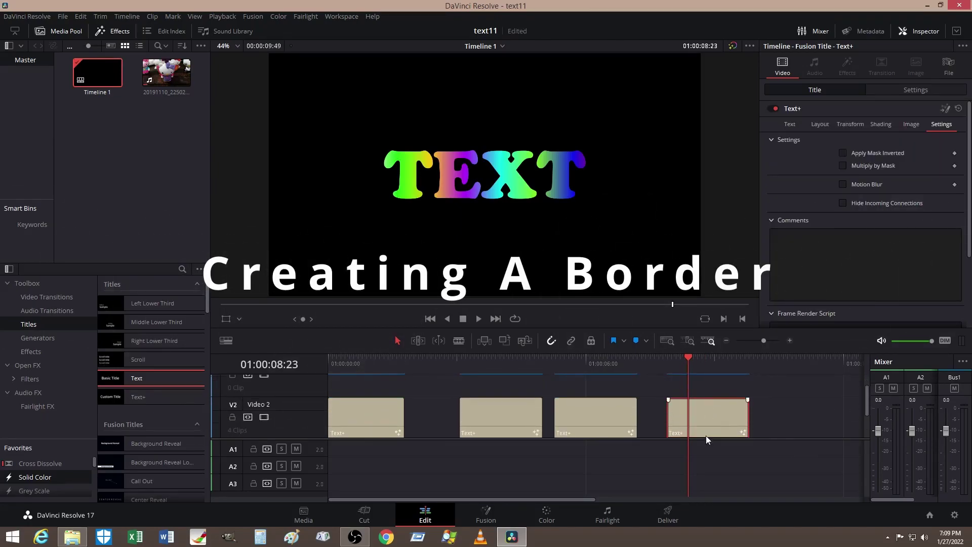
alt+drag(707, 419, 710, 391)
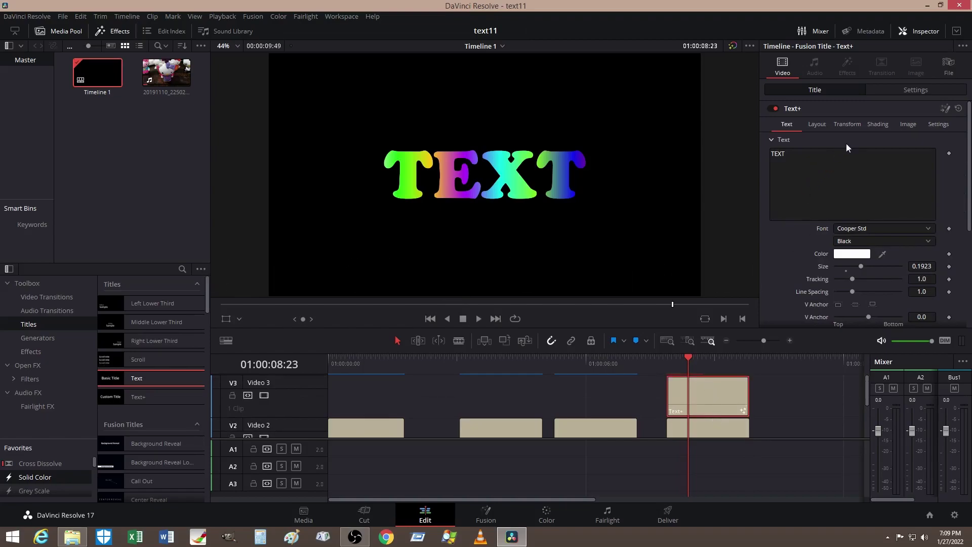
click(873, 124)
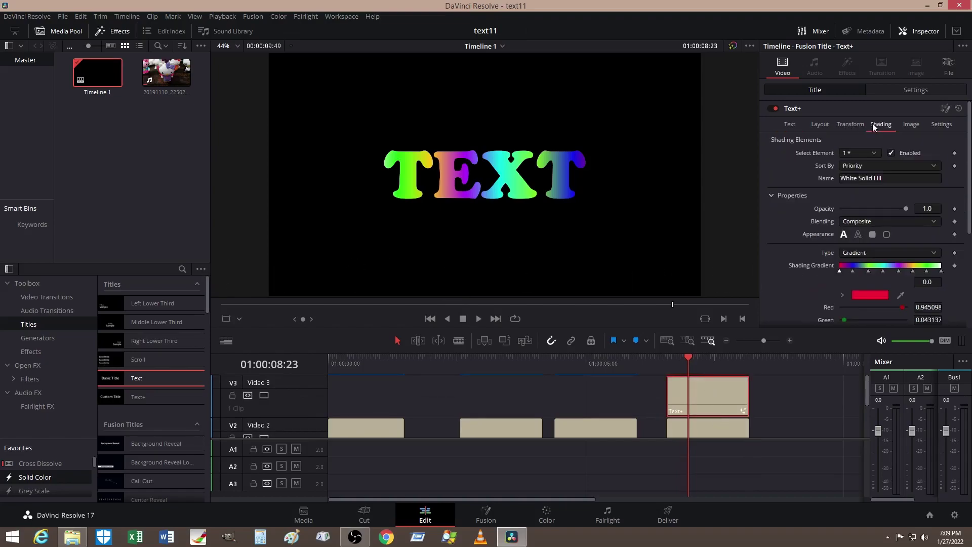
click(859, 235)
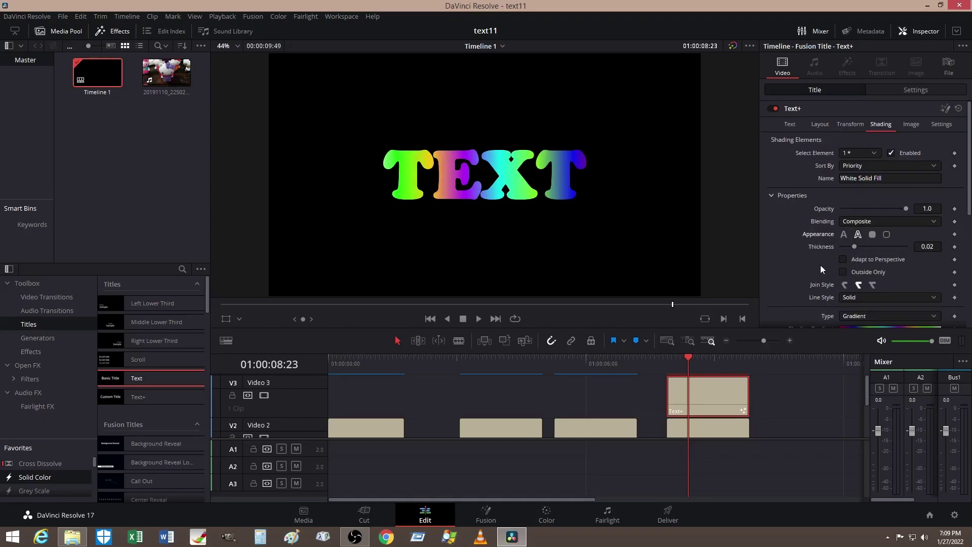
Colour the outline copy white and set its shading Type to Solid.
scroll(821, 266, down, 3)
click(878, 268)
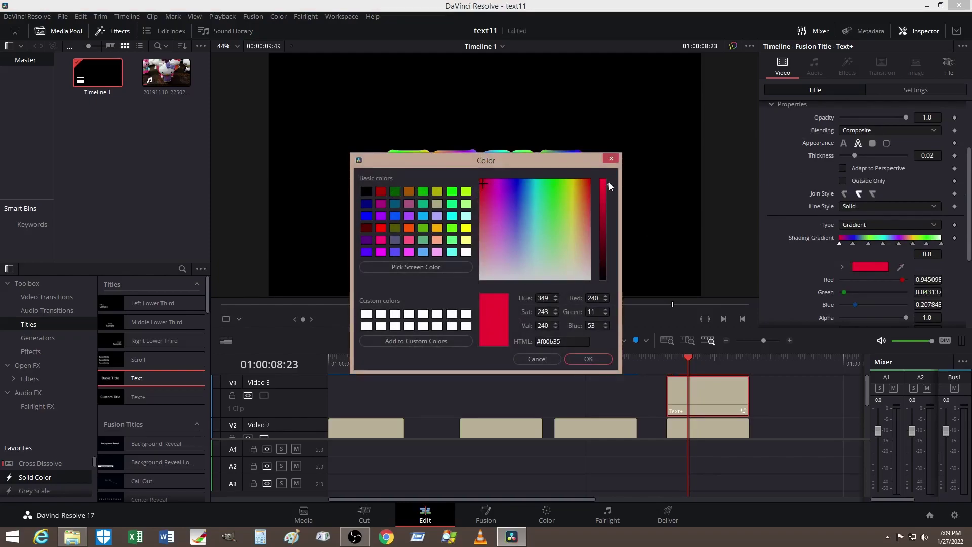
drag(609, 183, 603, 290)
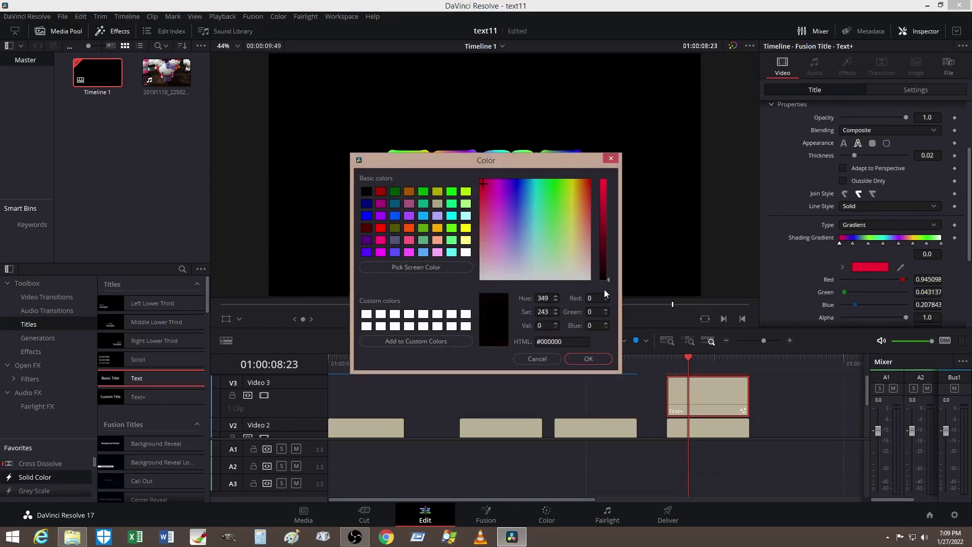
click(366, 316)
click(589, 359)
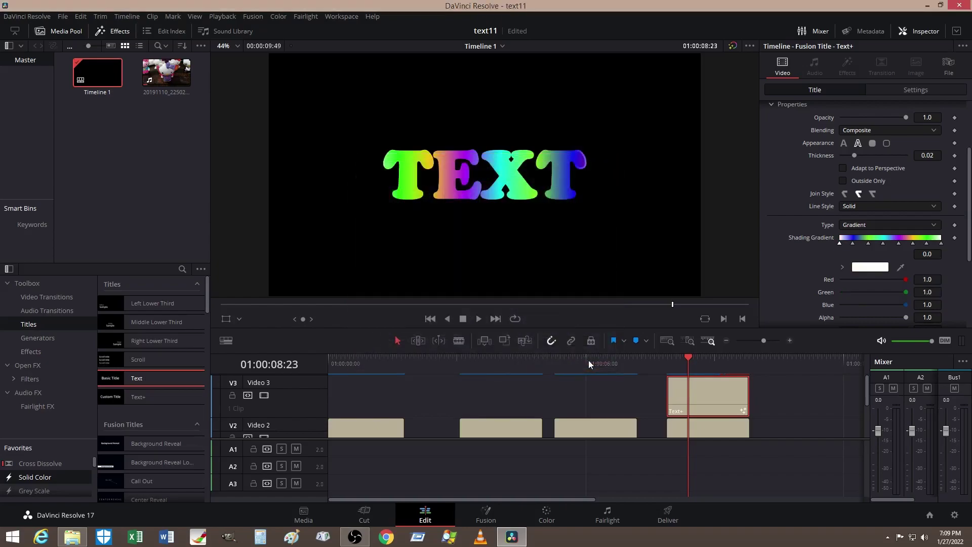
click(888, 226)
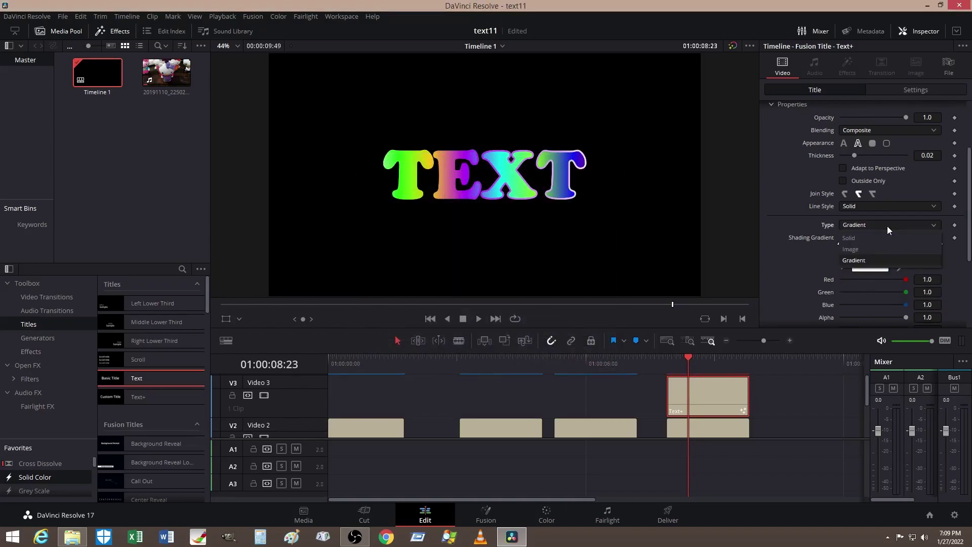
click(883, 236)
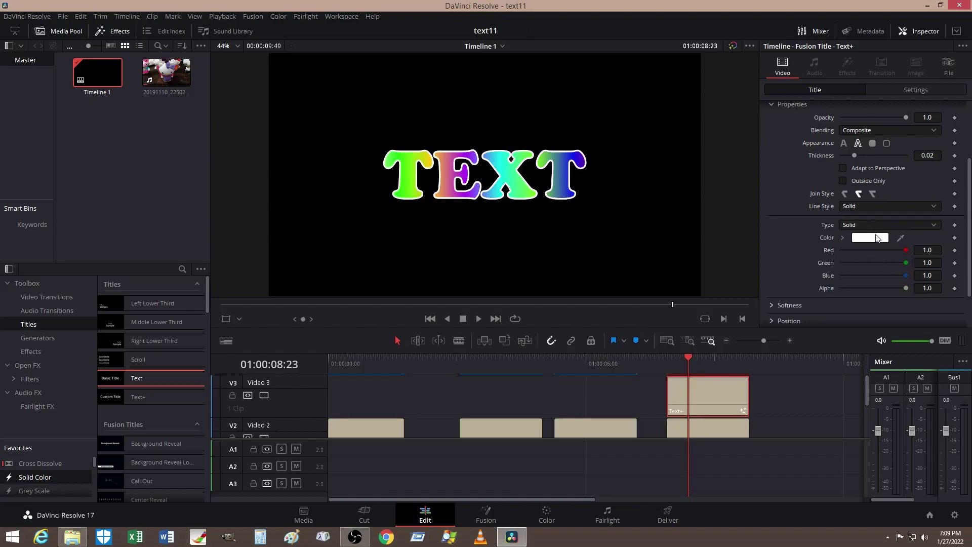
scroll(731, 407, down, 2)
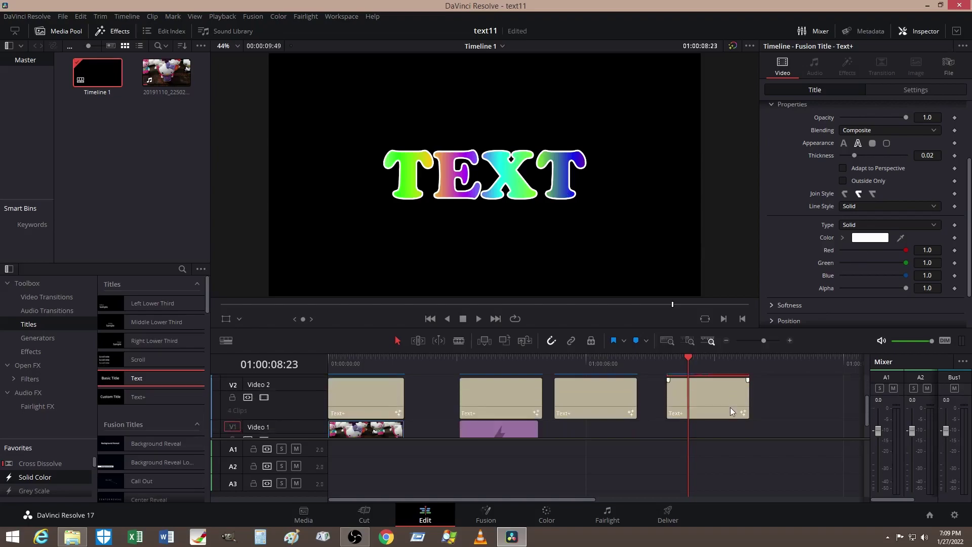
Slide the teal background under the last titles and make the Video 3 outline black.
scroll(730, 411, down, 1)
drag(530, 428, 709, 410)
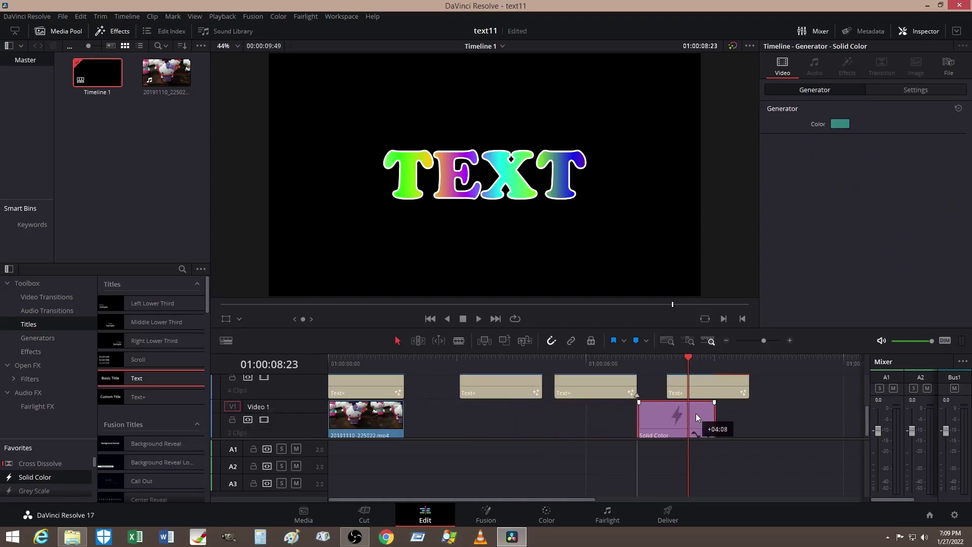
scroll(712, 404, up, 1)
scroll(714, 405, up, 2)
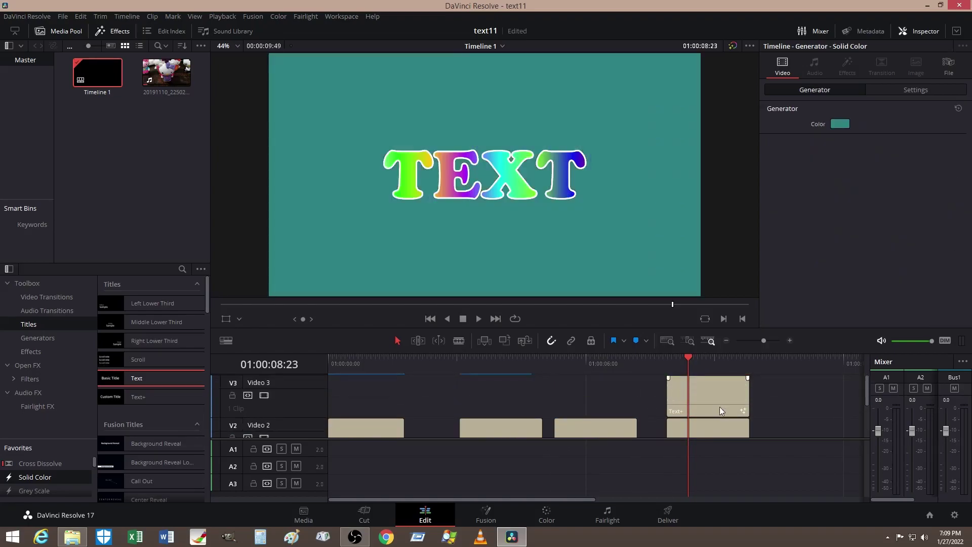
click(713, 398)
click(863, 240)
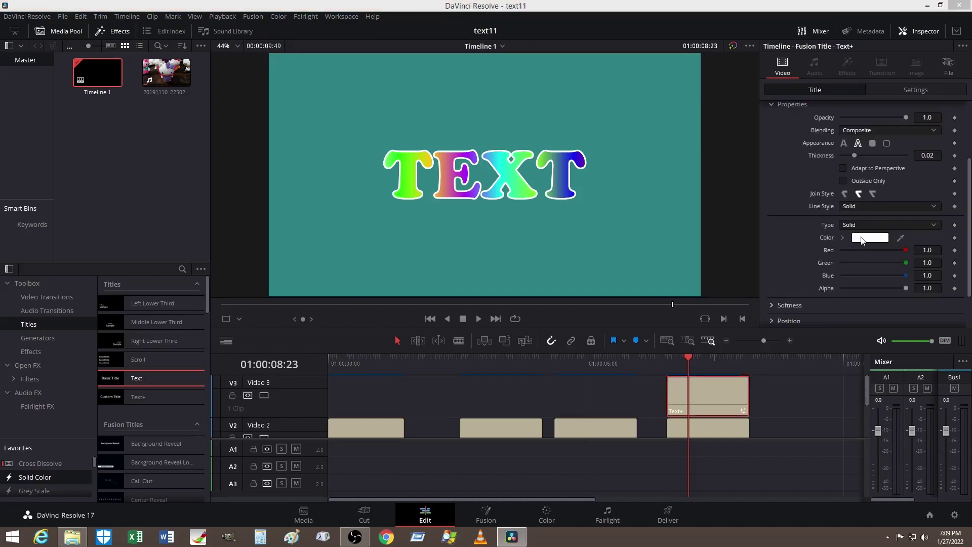
drag(604, 182, 604, 280)
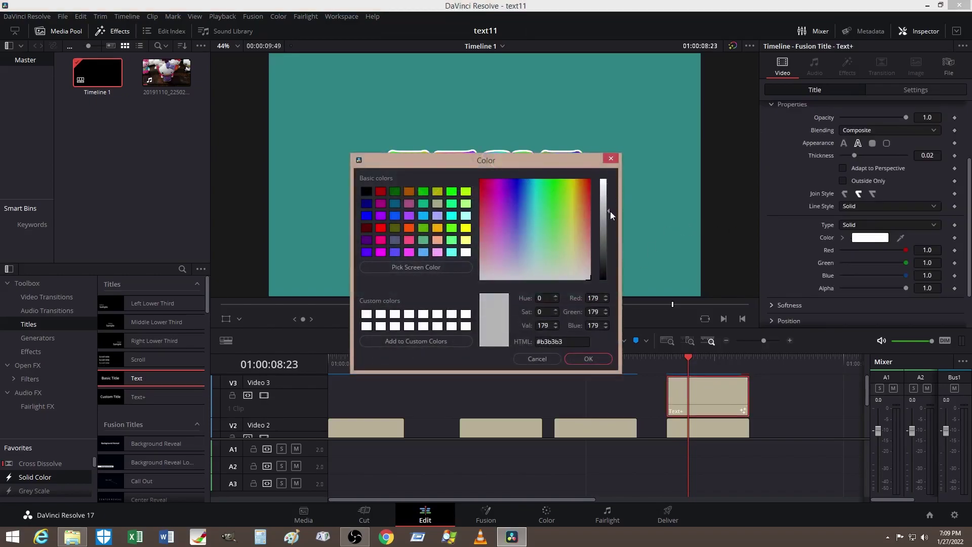
click(589, 359)
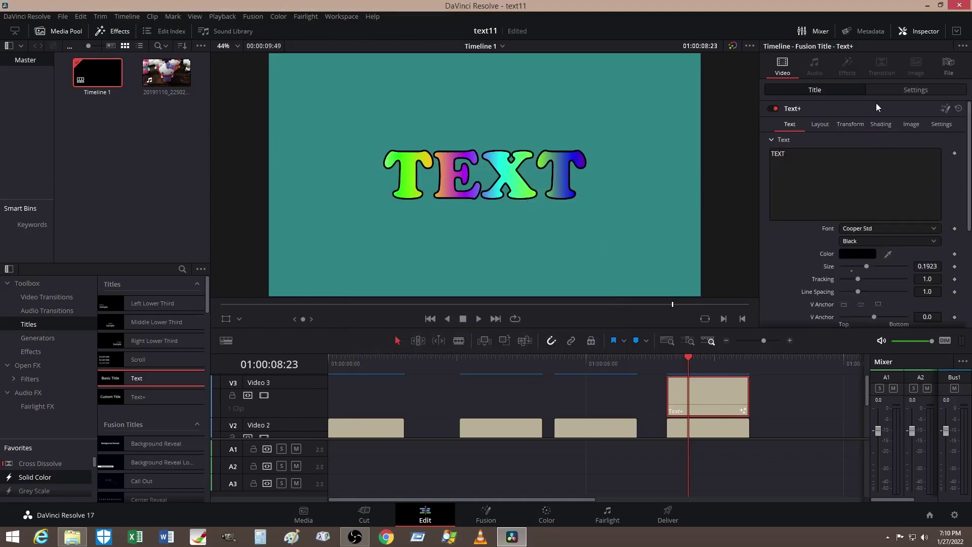
Try repositioning the Video 3 outline title, reset it to centre, and save the project.
click(920, 89)
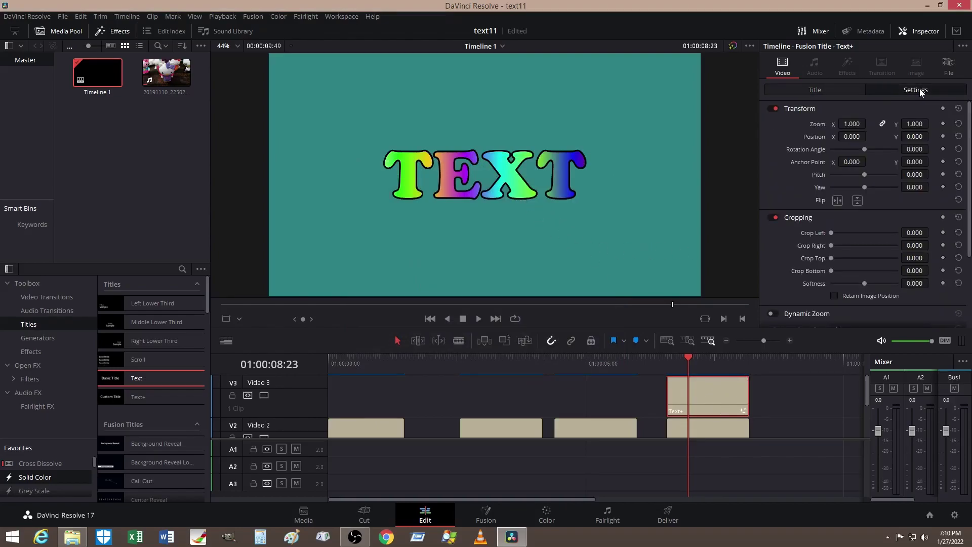
mouse_move(851, 136)
mouse_down()
mouse_move(821, 137)
mouse_move(847, 137)
mouse_up()
mouse_move(915, 136)
mouse_down()
mouse_move(892, 137)
mouse_move(947, 136)
mouse_up()
drag(852, 136, 932, 135)
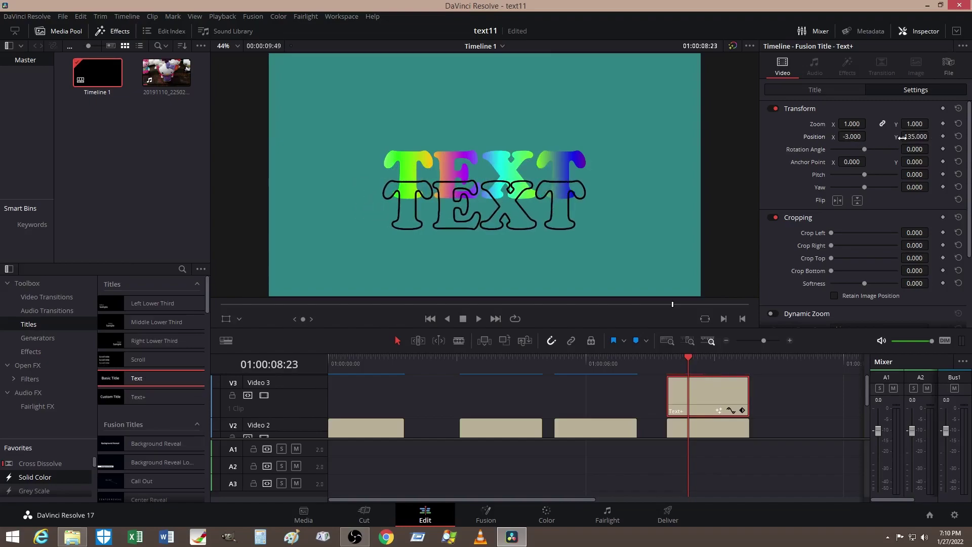
double_click(811, 138)
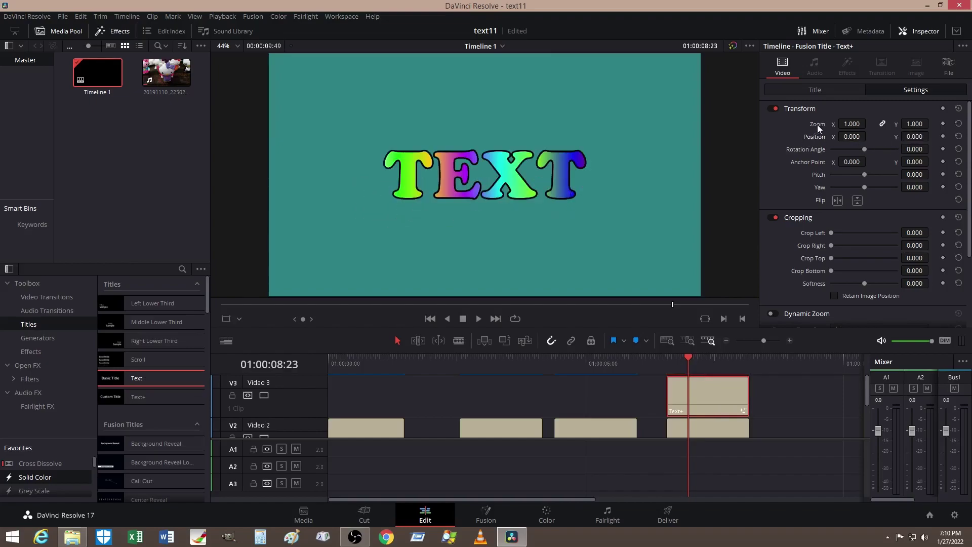
key(ctrl+s)
Set the Video 2 rainbow title's position to 110, -264, below-right of the outline.
click(712, 427)
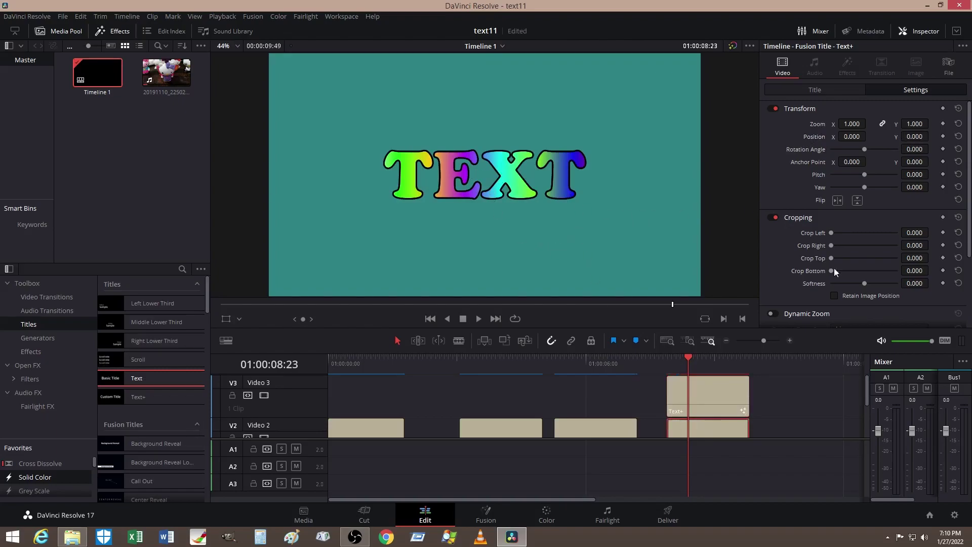
mouse_move(851, 137)
mouse_down()
mouse_move(891, 137)
mouse_move(841, 137)
mouse_up()
mouse_move(914, 136)
mouse_down()
mouse_move(891, 137)
mouse_move(911, 138)
mouse_up()
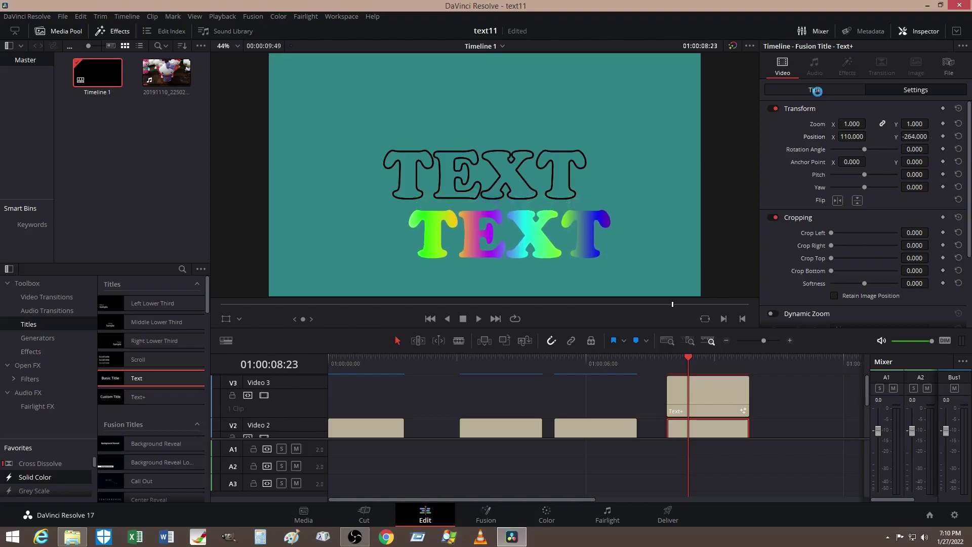
click(817, 91)
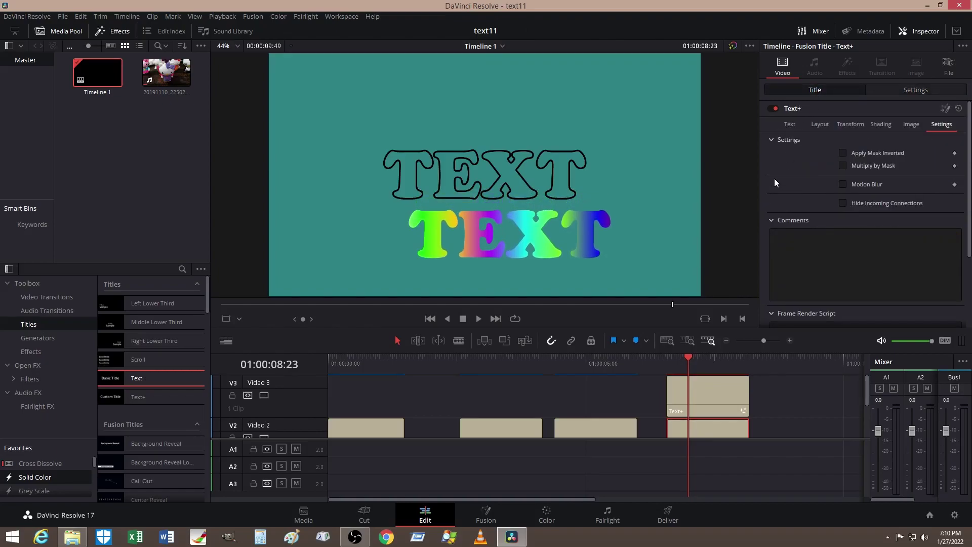